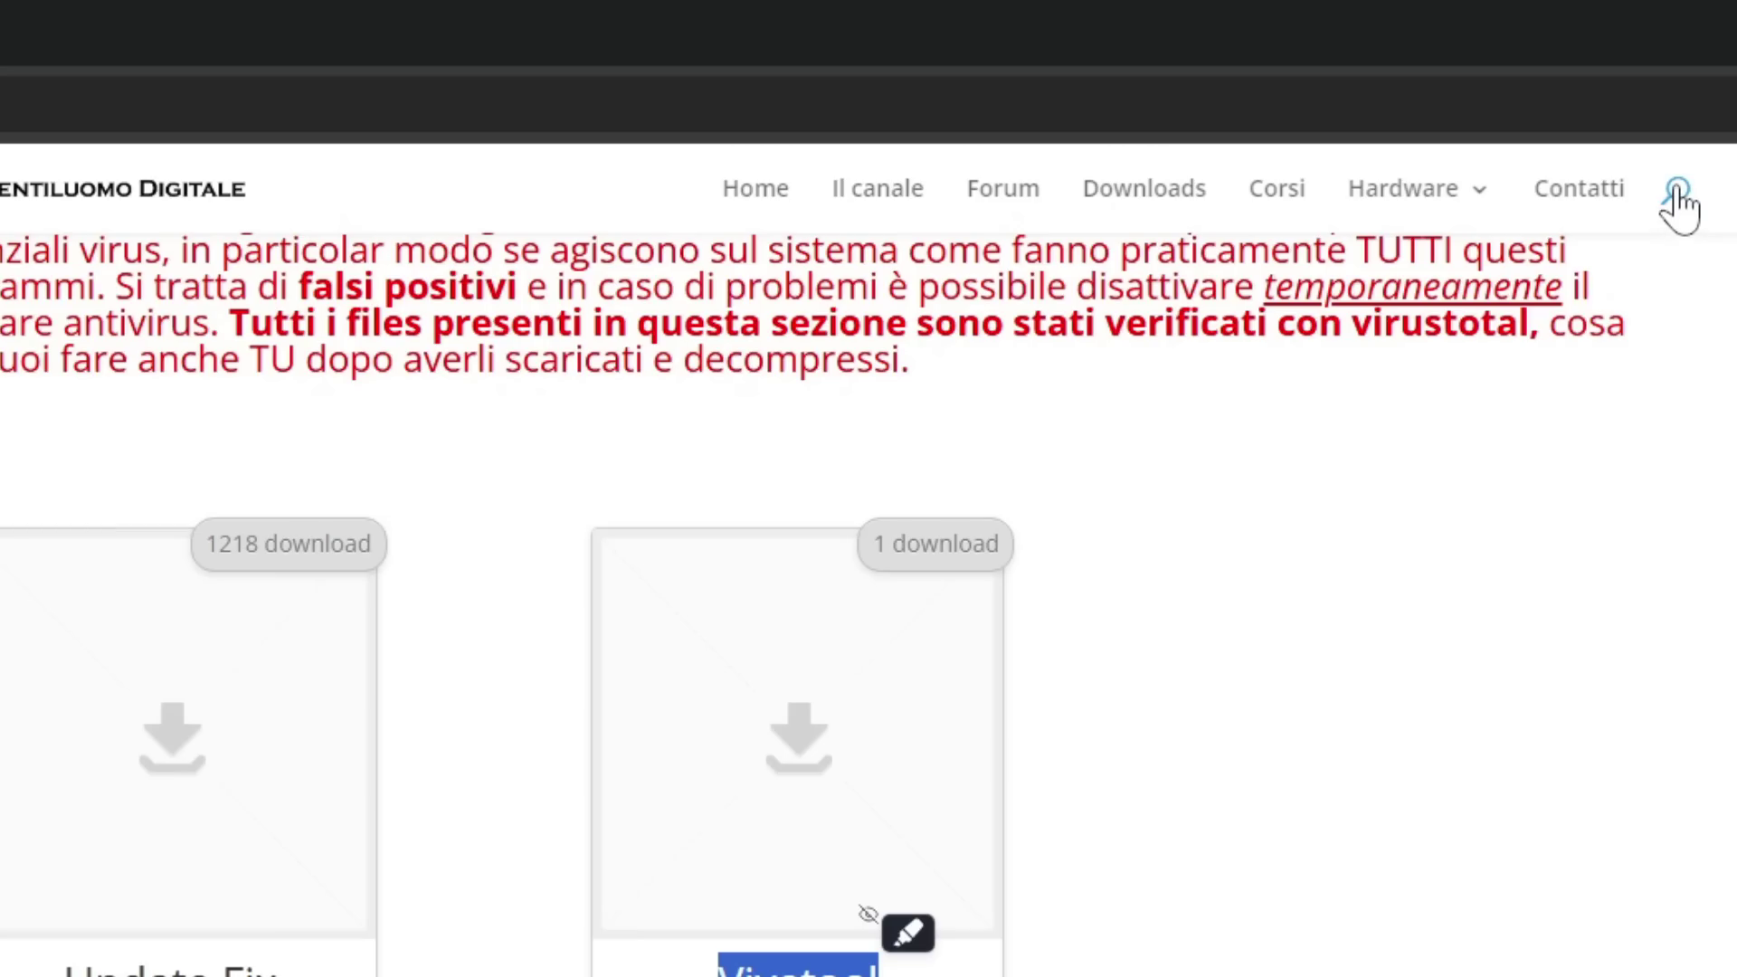
- Search the site for vivetool and download ViVeTool-v0.3.3.zip from the Vivetool result
{"action": "left_click", "coordinate": [1676, 193]}
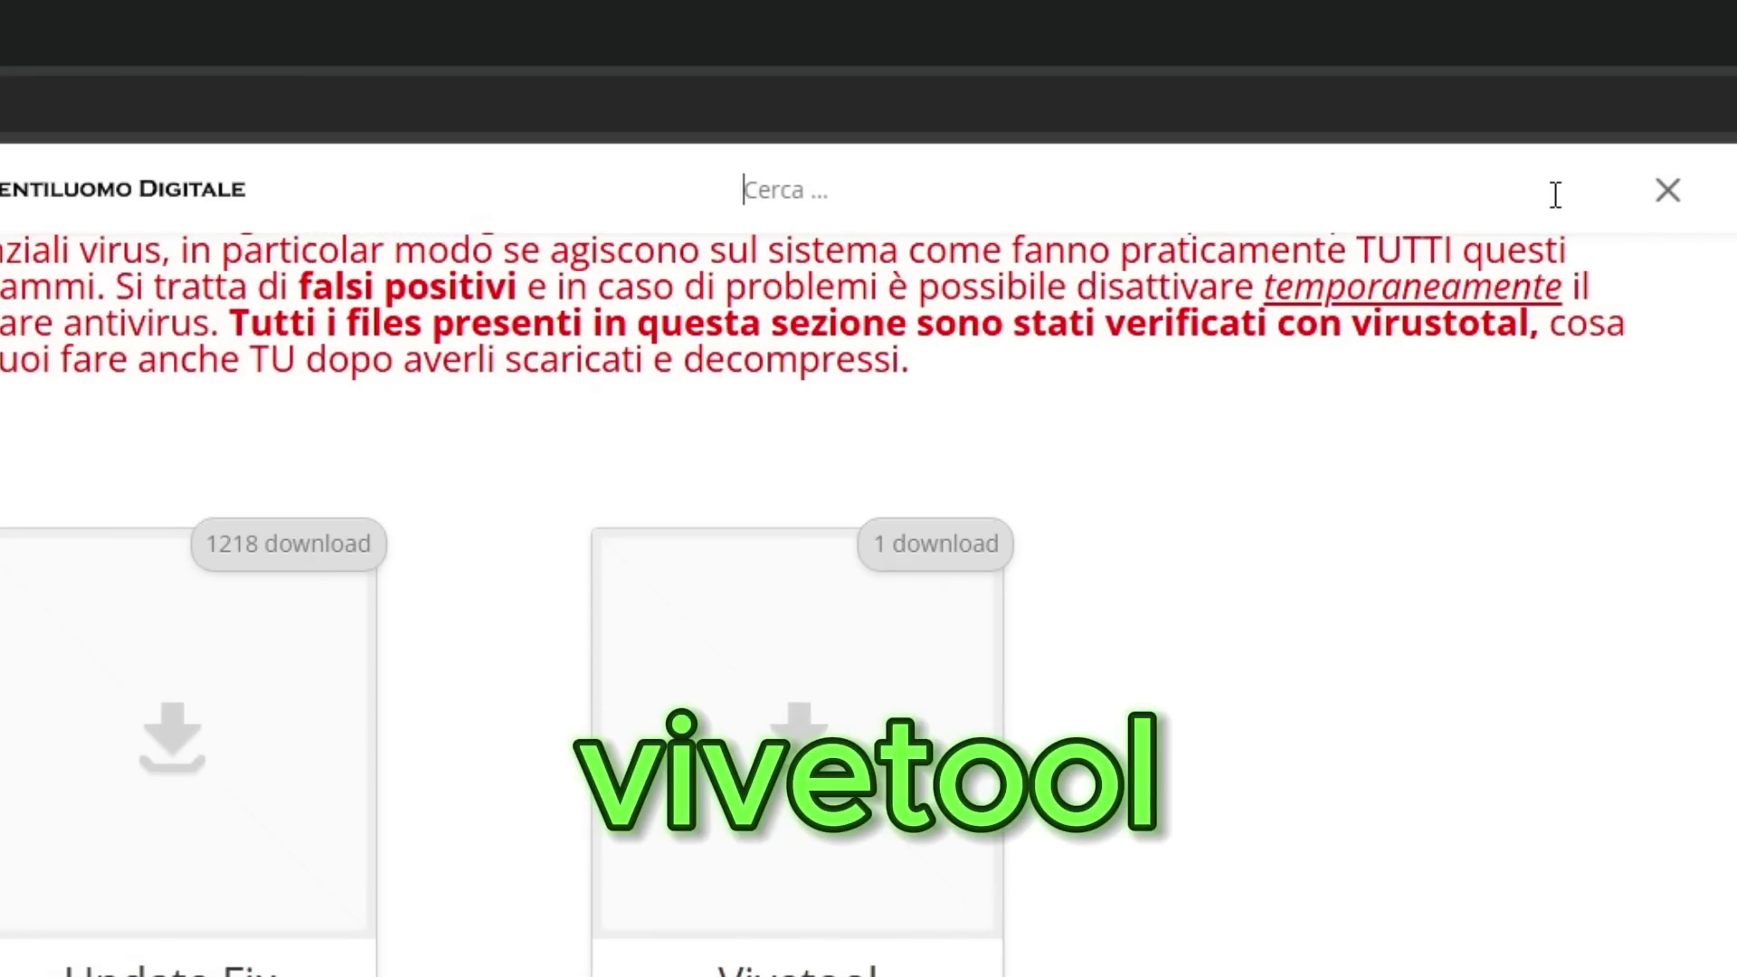
{"action": "type", "text": "vivetool"}
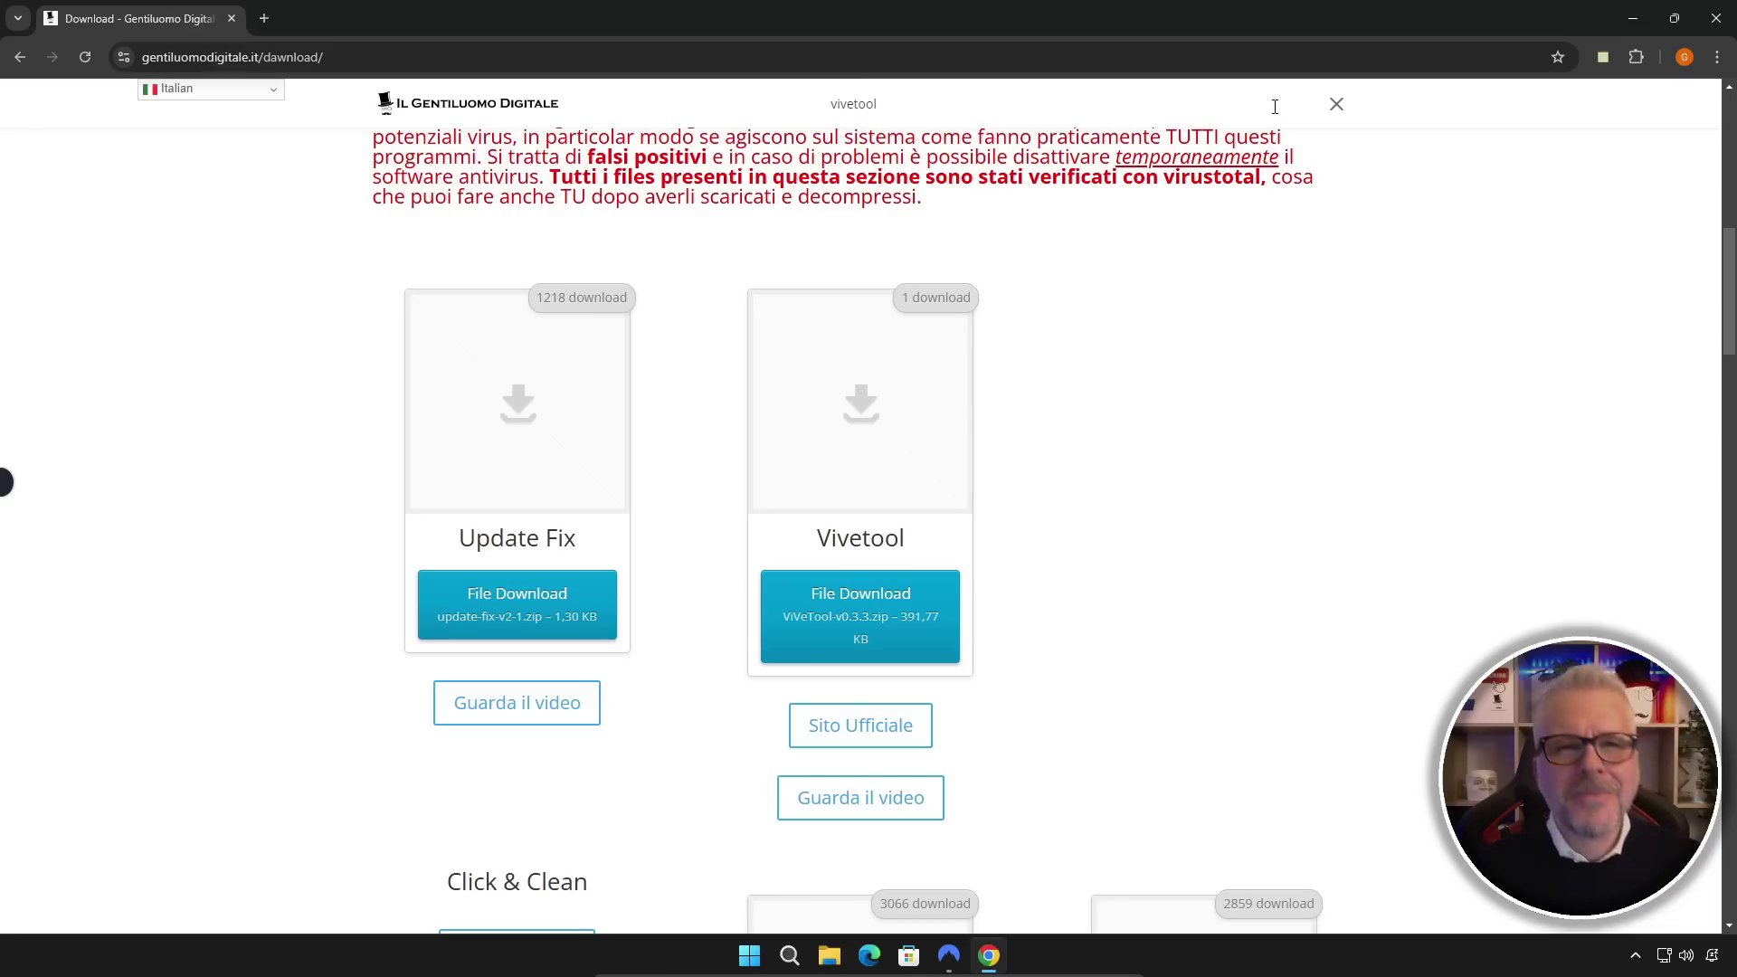
{"action": "key", "text": "Return"}
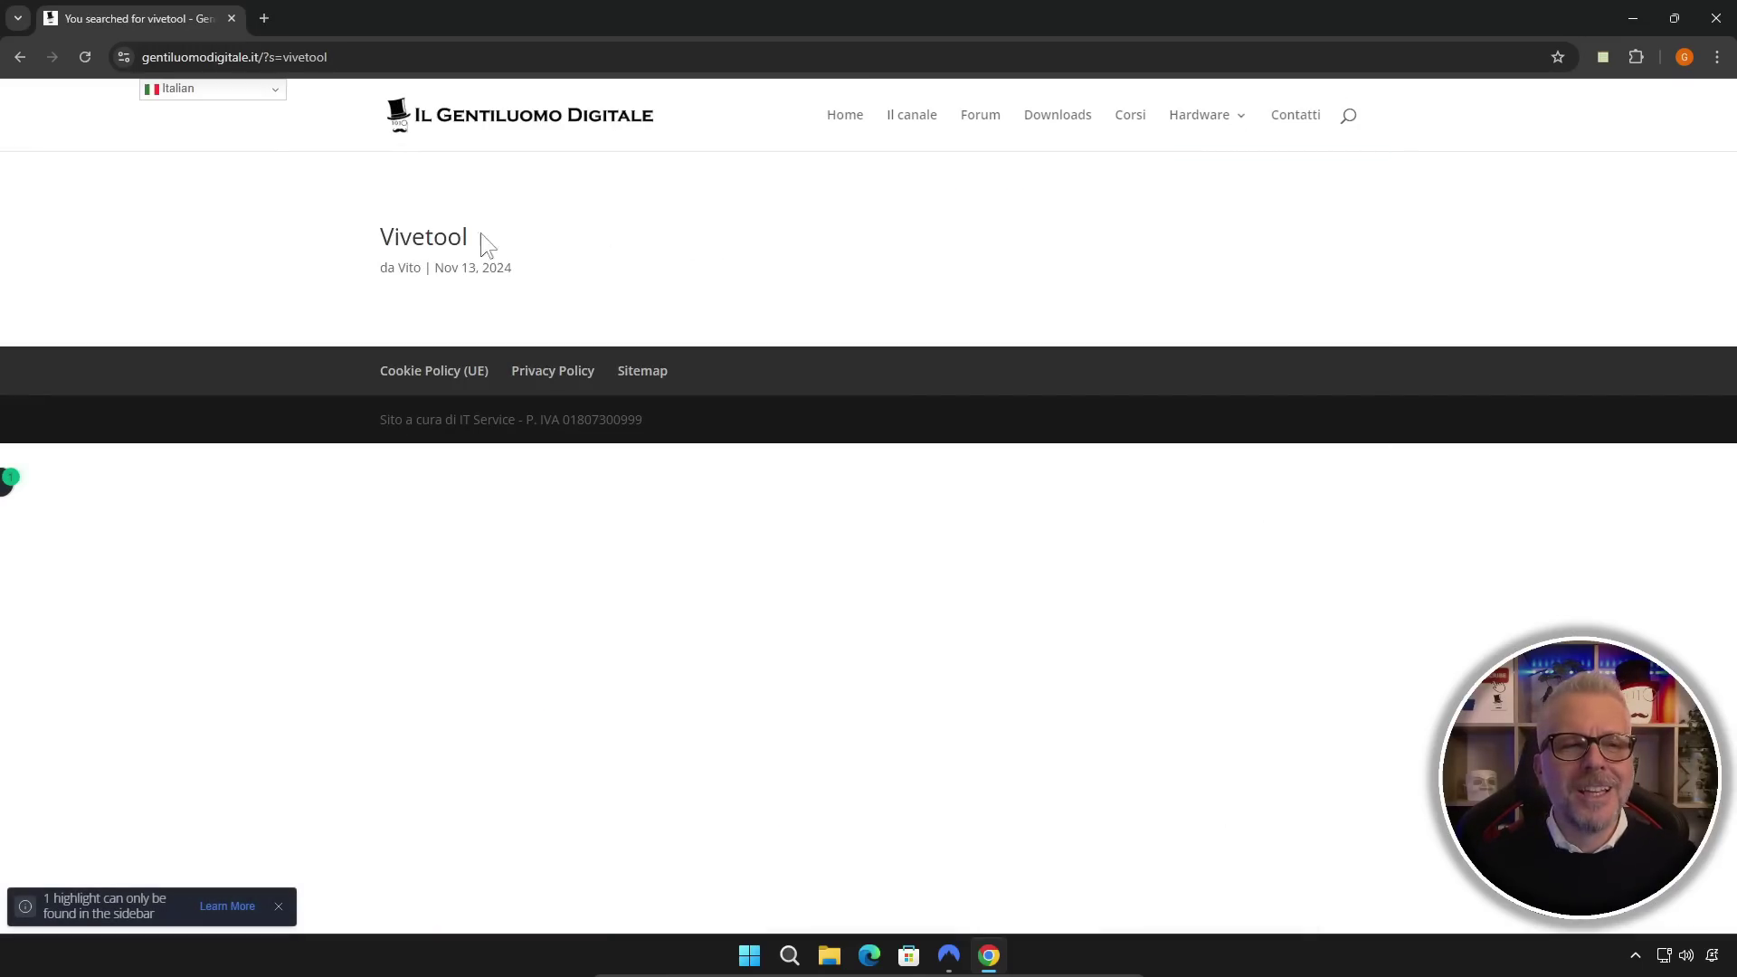
{"action": "left_click", "coordinate": [434, 249]}
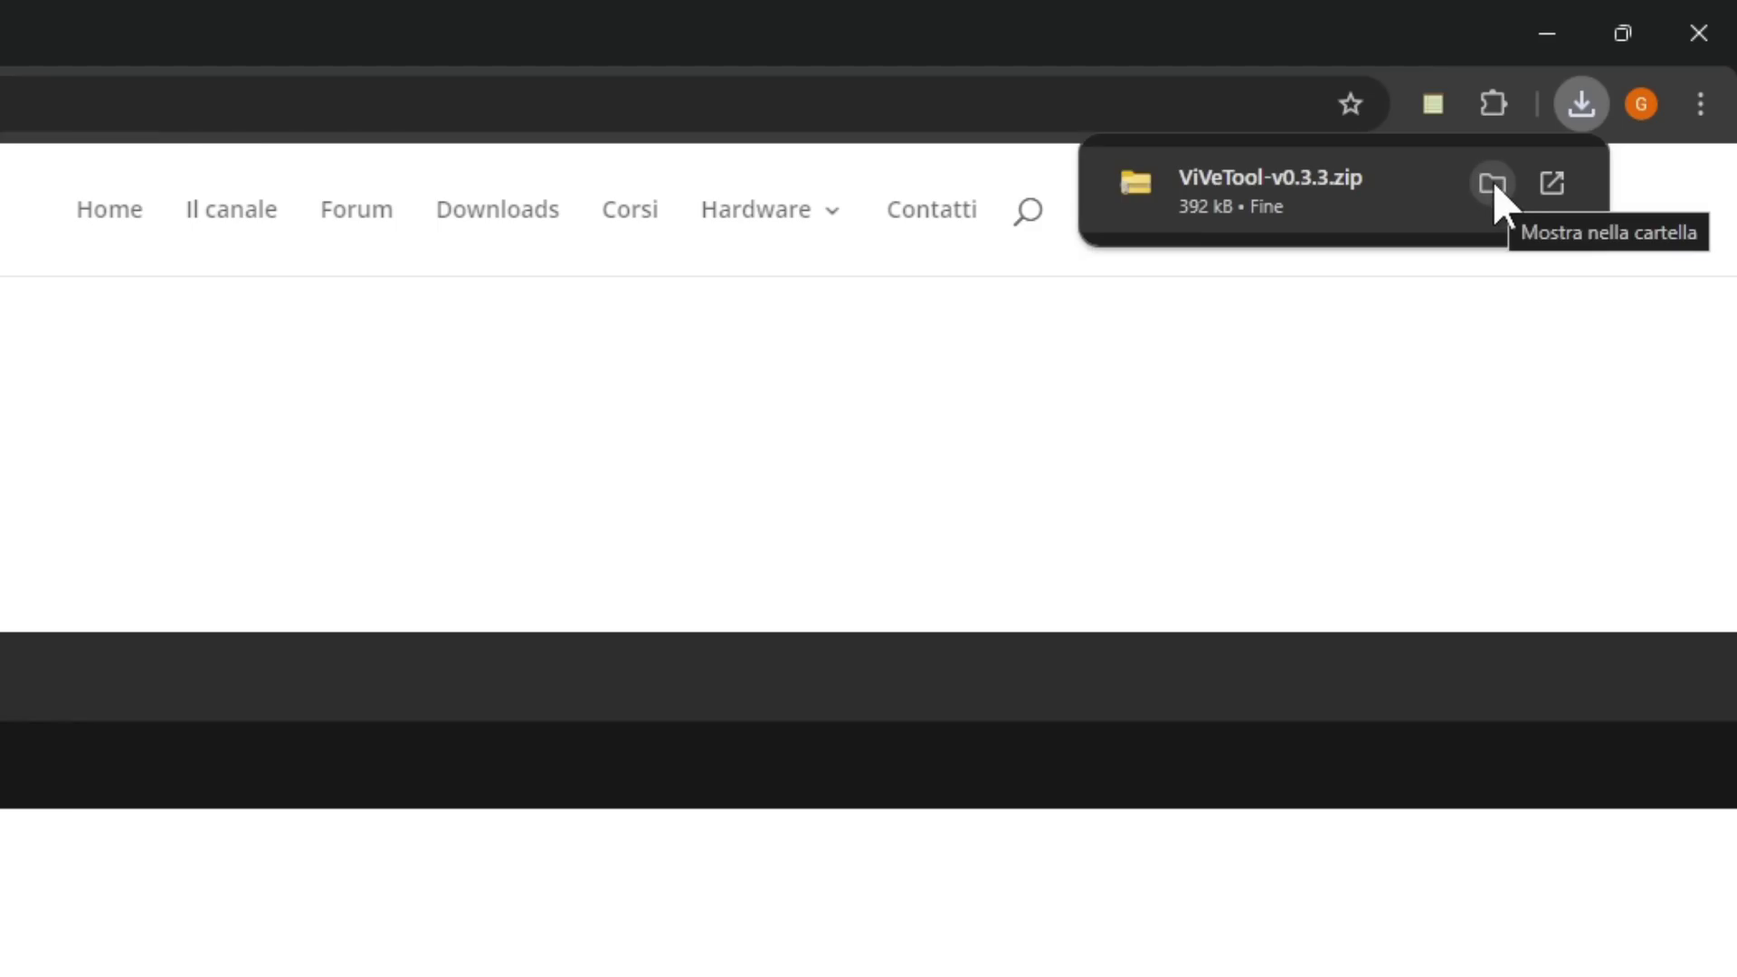
- Show the downloaded ViVeTool-v0.3.3.zip in its folder and extract all its files to the suggested destination
{"action": "left_click", "coordinate": [1492, 182]}
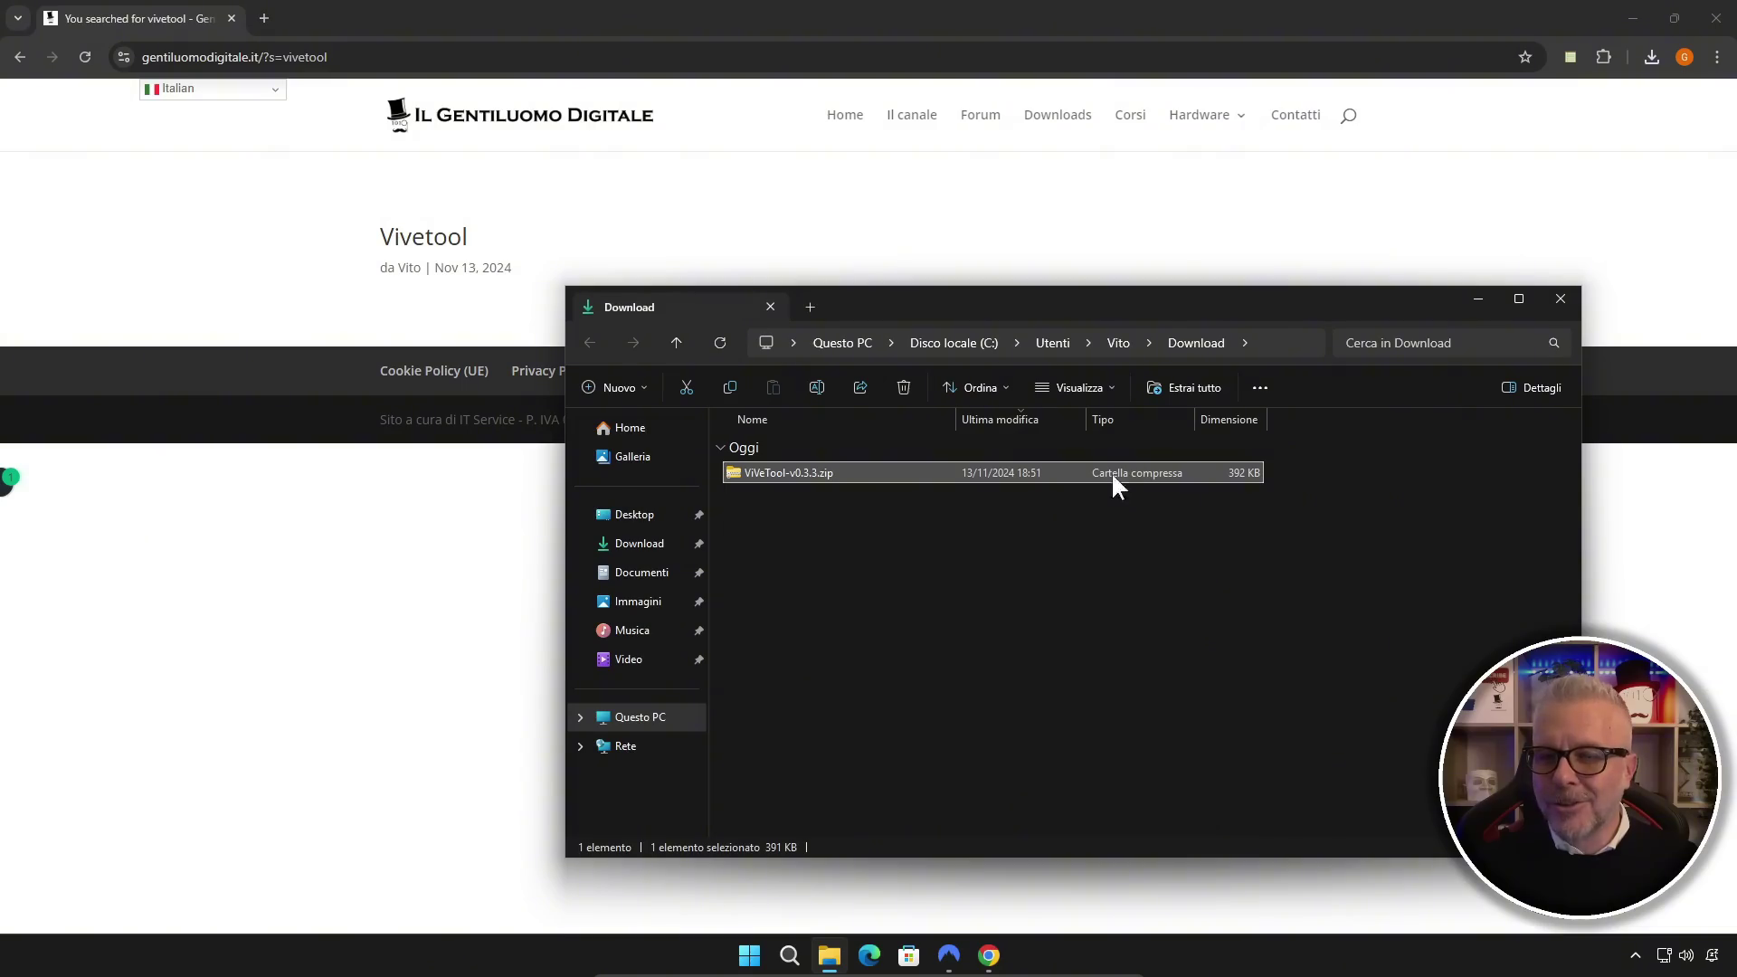
{"action": "left_click", "coordinate": [1724, 18]}
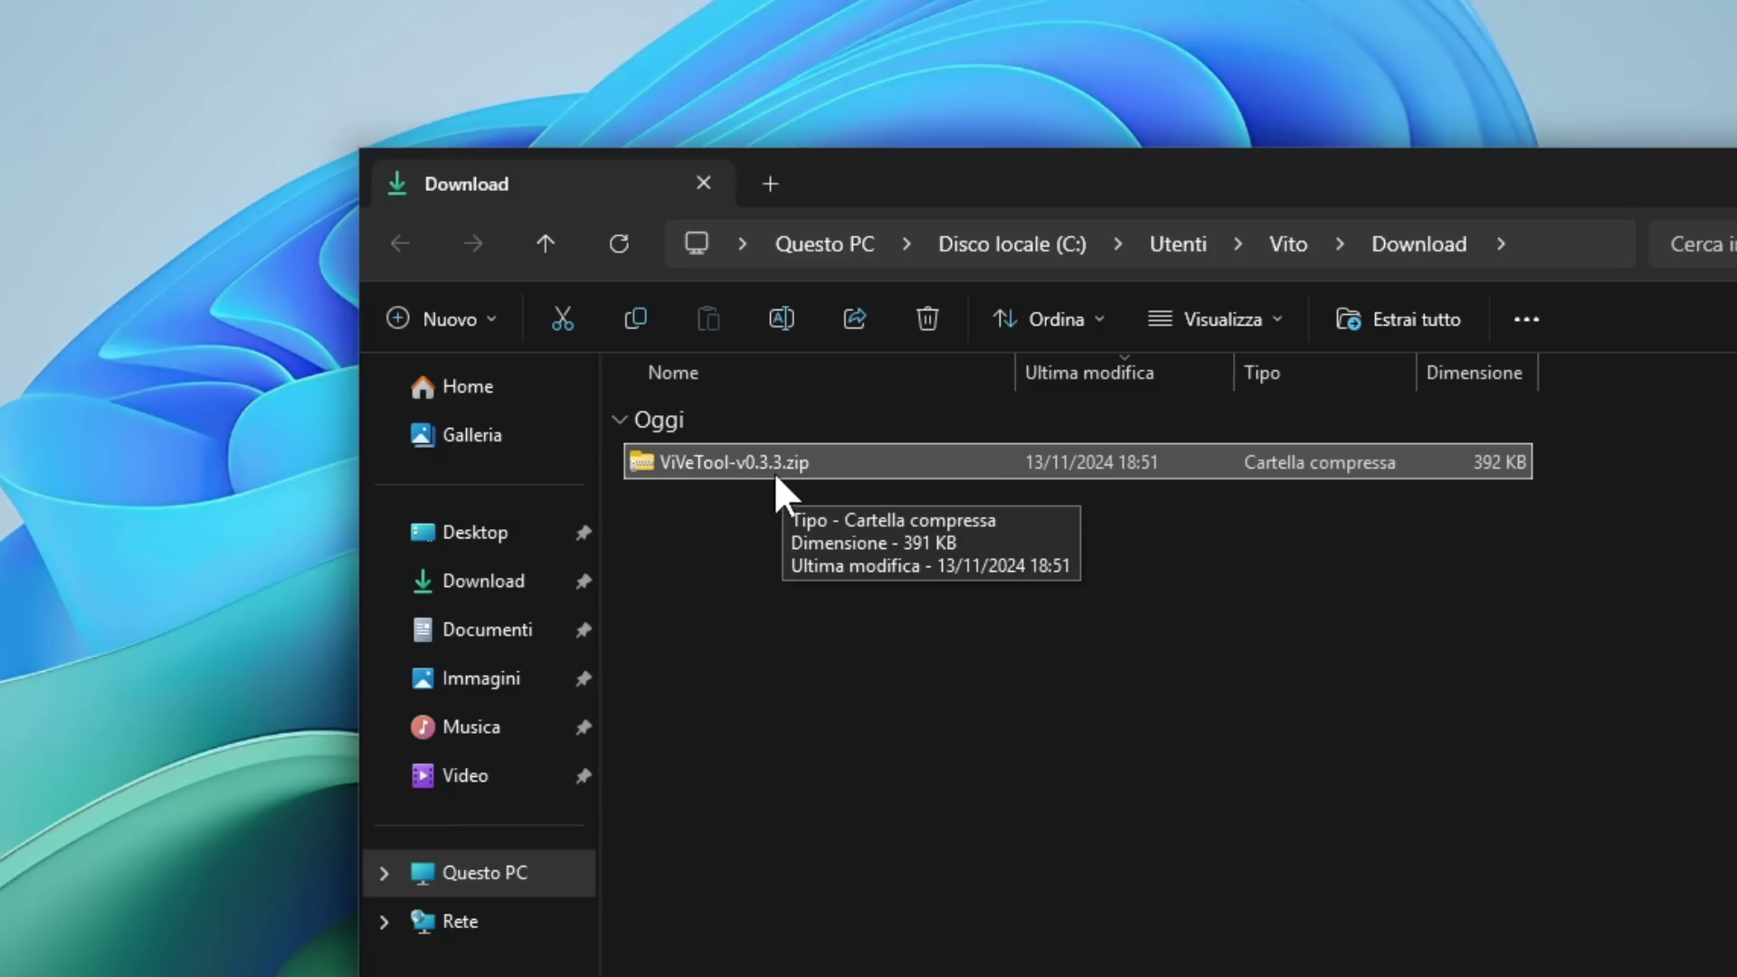
{"action": "right_click", "coordinate": [806, 462]}
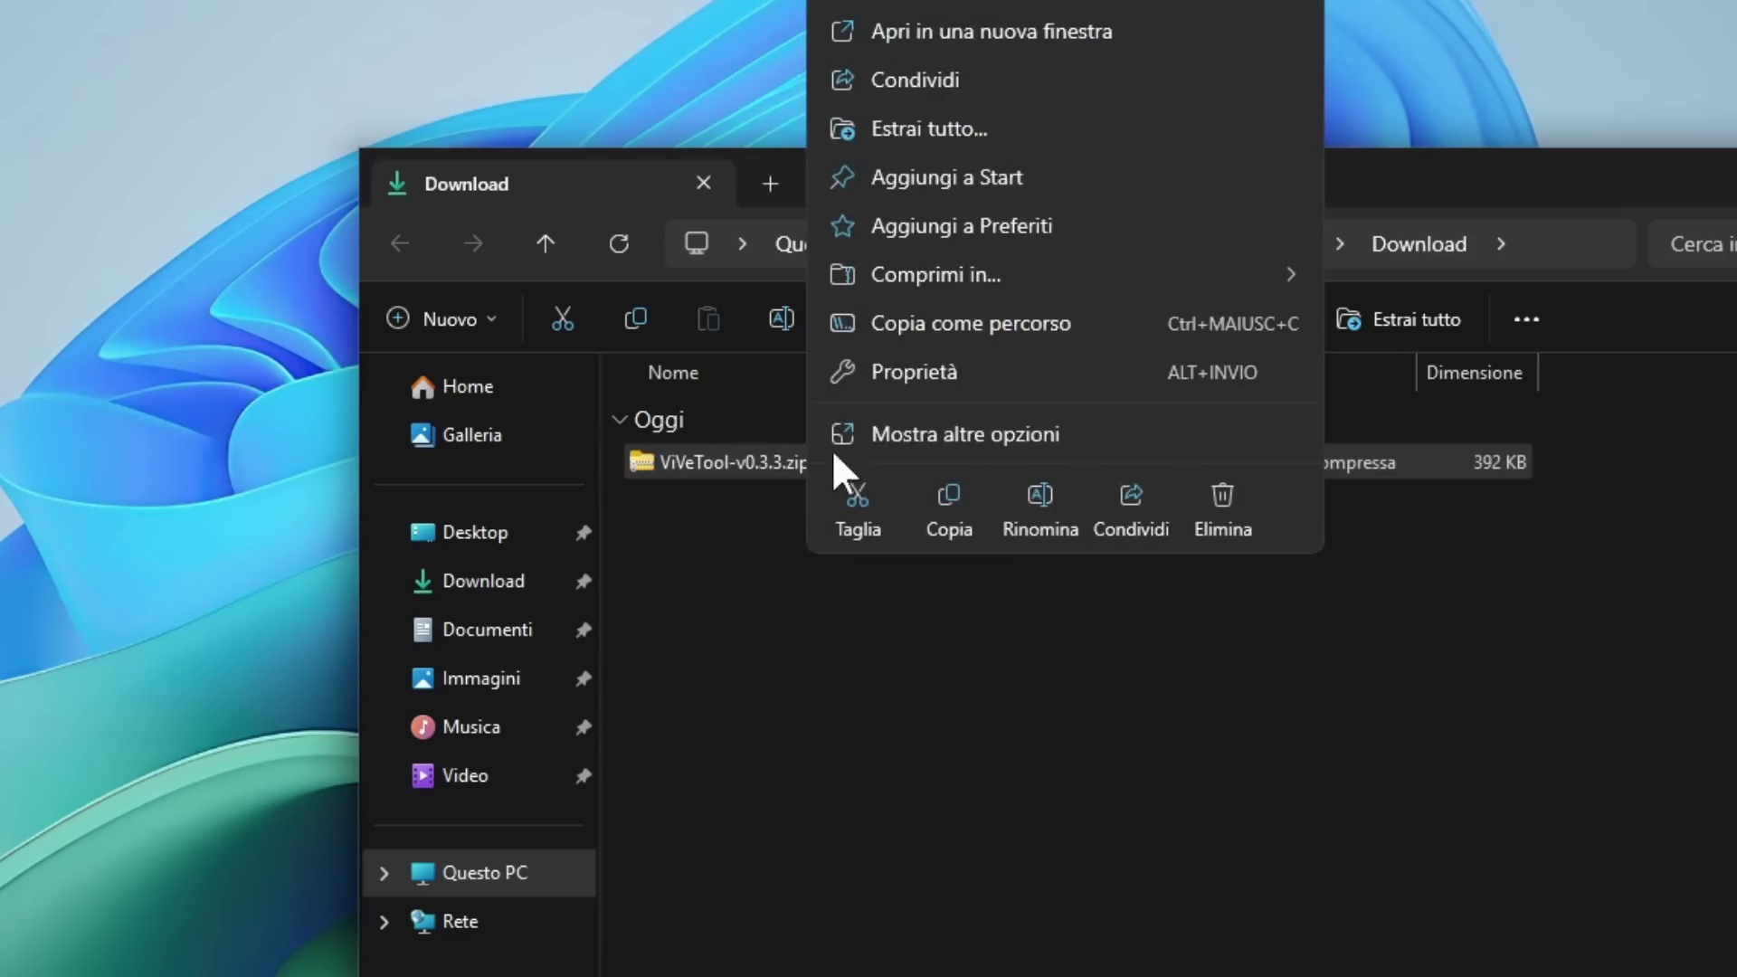
{"action": "left_click", "coordinate": [961, 126]}
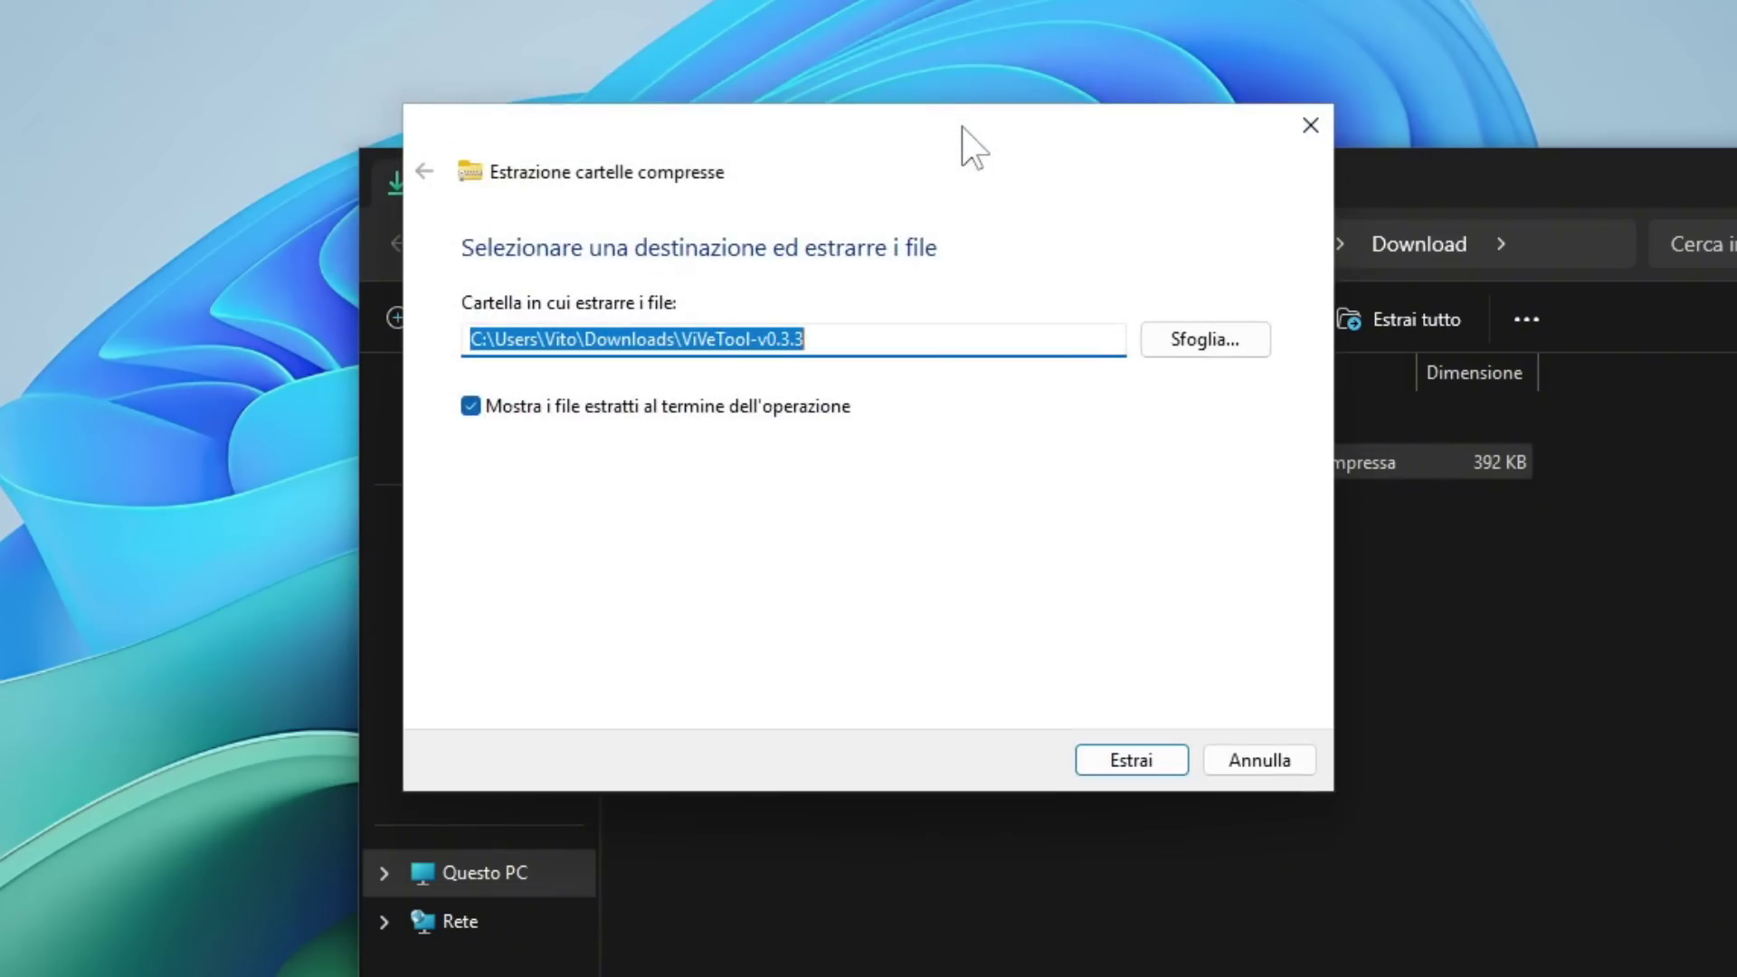
{"action": "left_click", "coordinate": [1135, 770]}
{"action": "left_click", "coordinate": [1133, 762]}
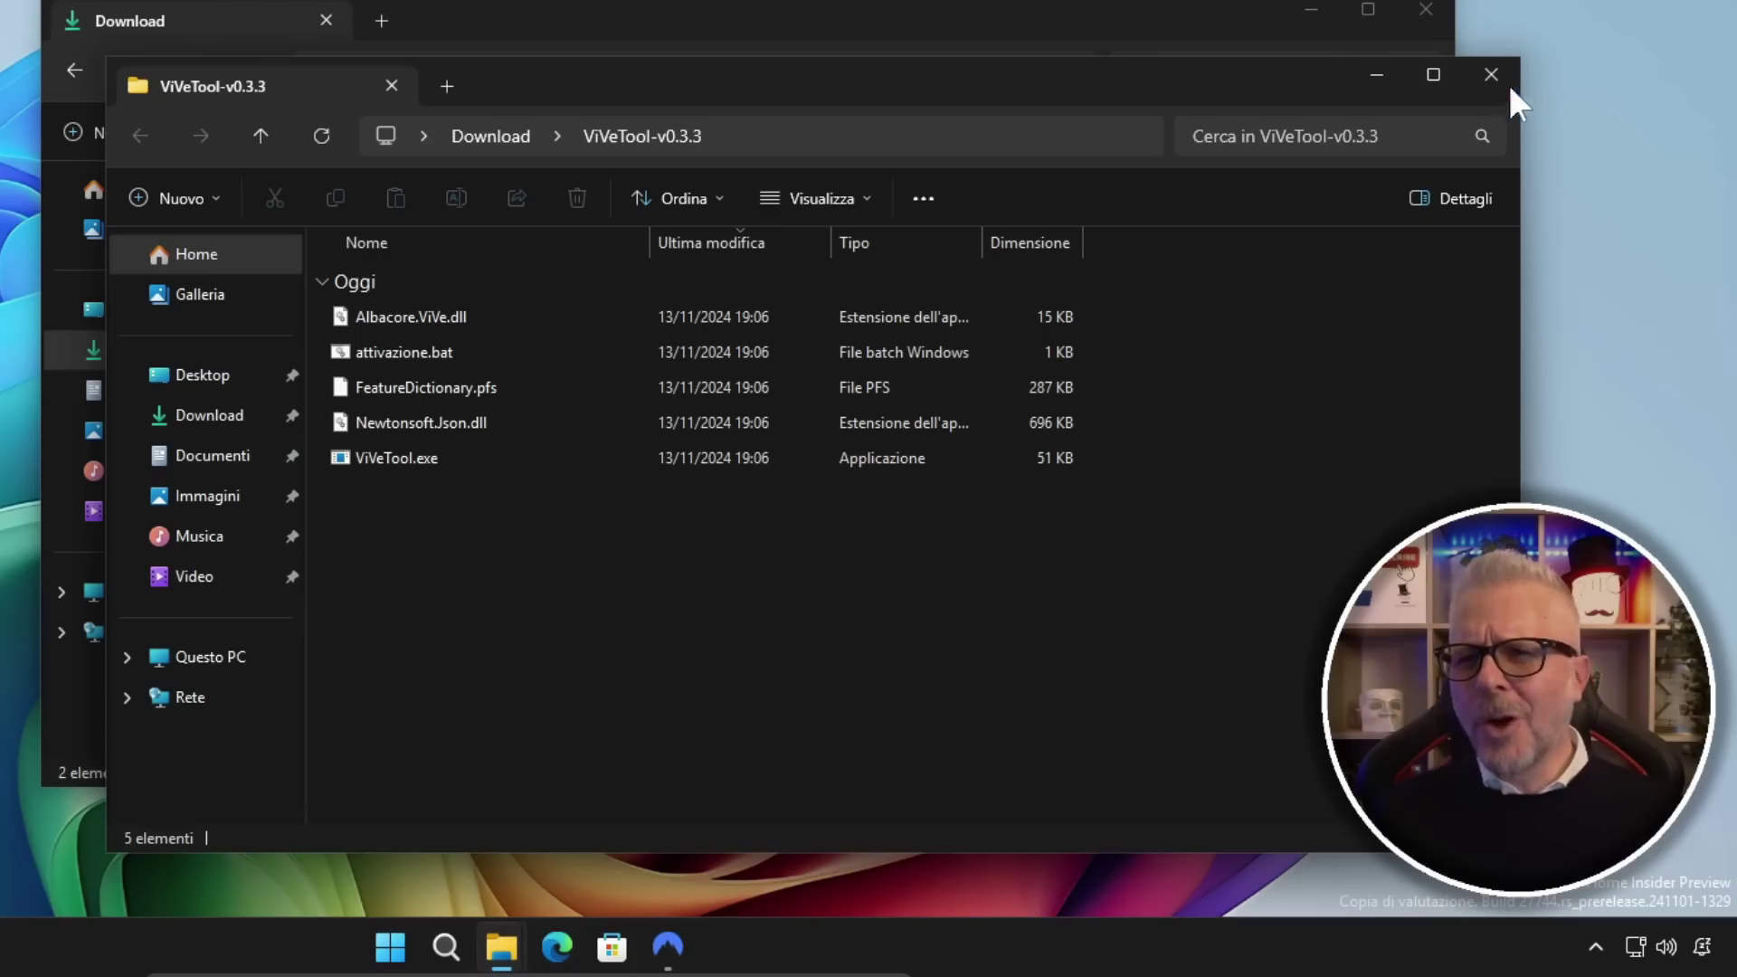
{"action": "left_click", "coordinate": [1491, 76]}
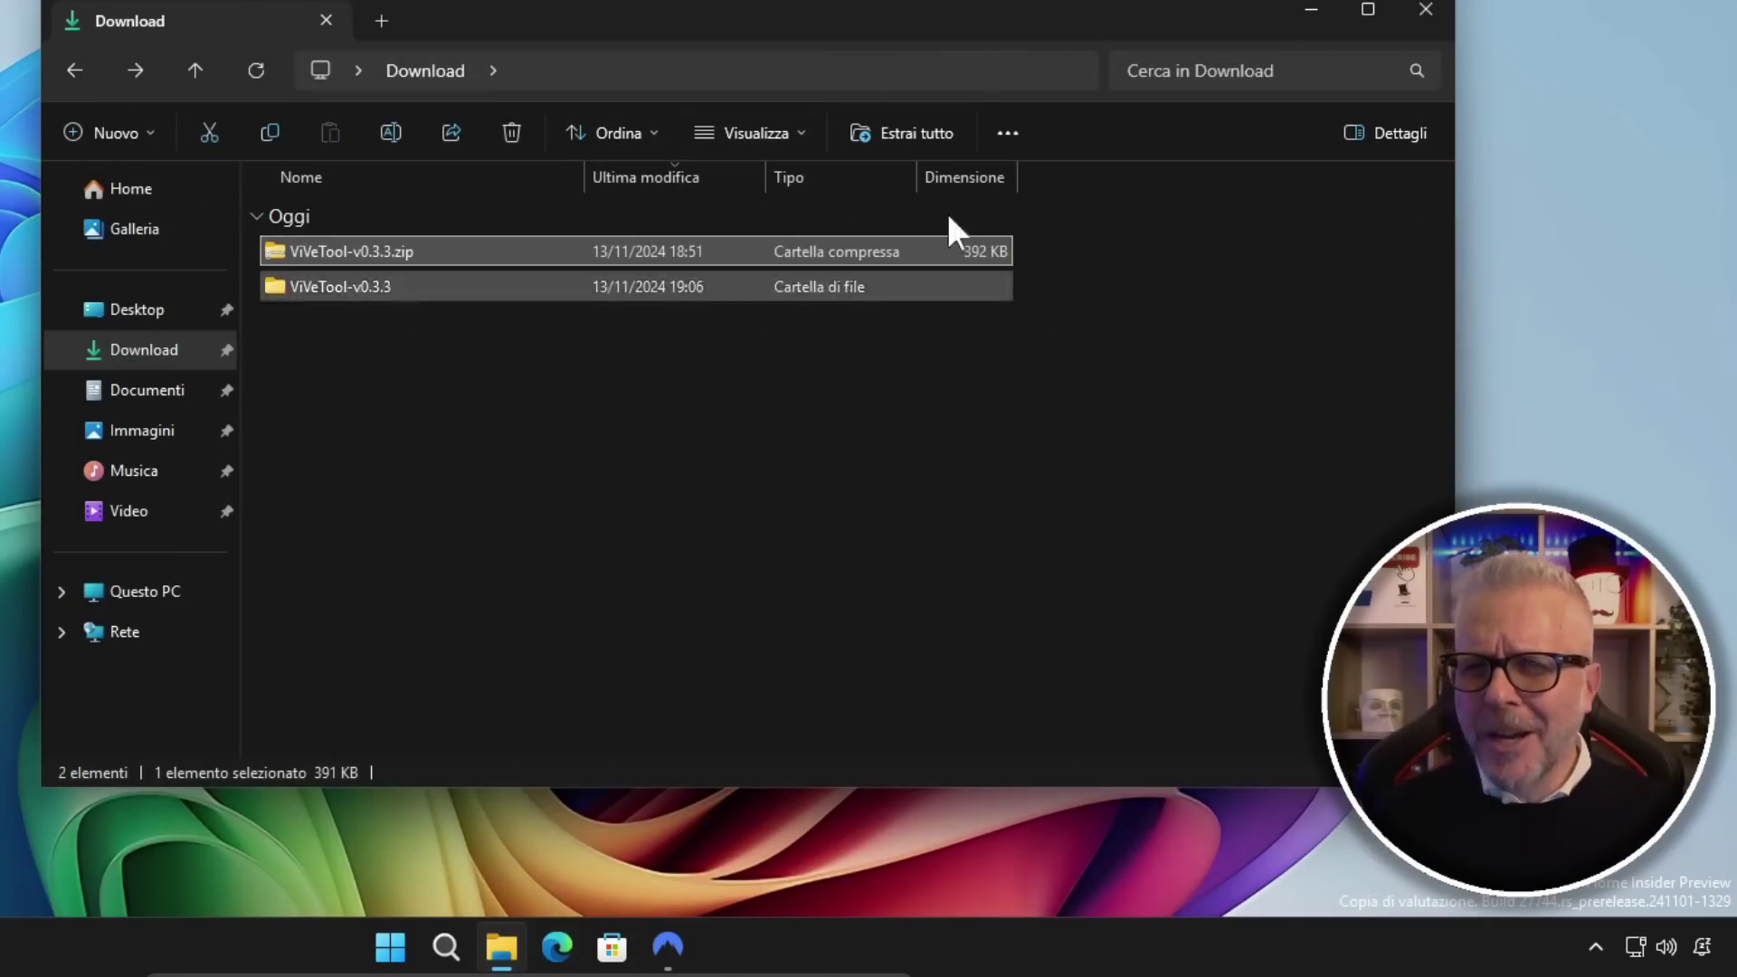
- Move the extracted ViVeTool-v0.3.3 folder from Download to the desktop and close the Download window
{"action": "left_click", "coordinate": [346, 286]}
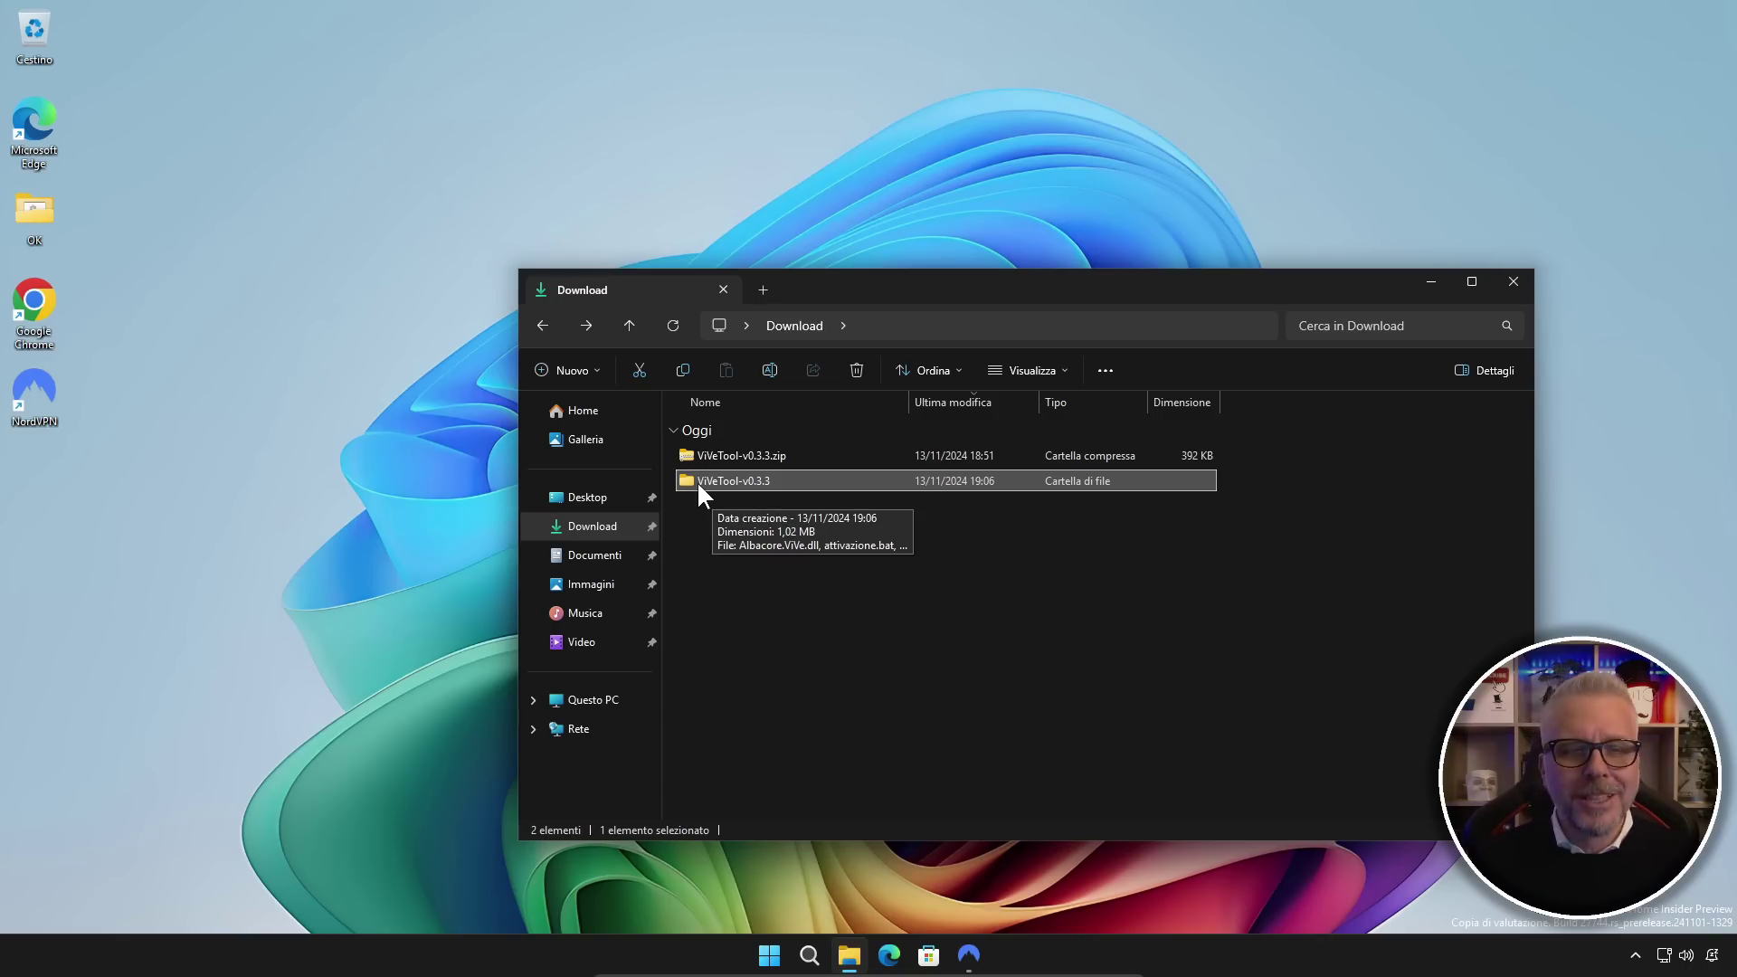
{"action": "left_click_drag", "start_coordinate": [696, 480], "coordinate": [39, 487]}
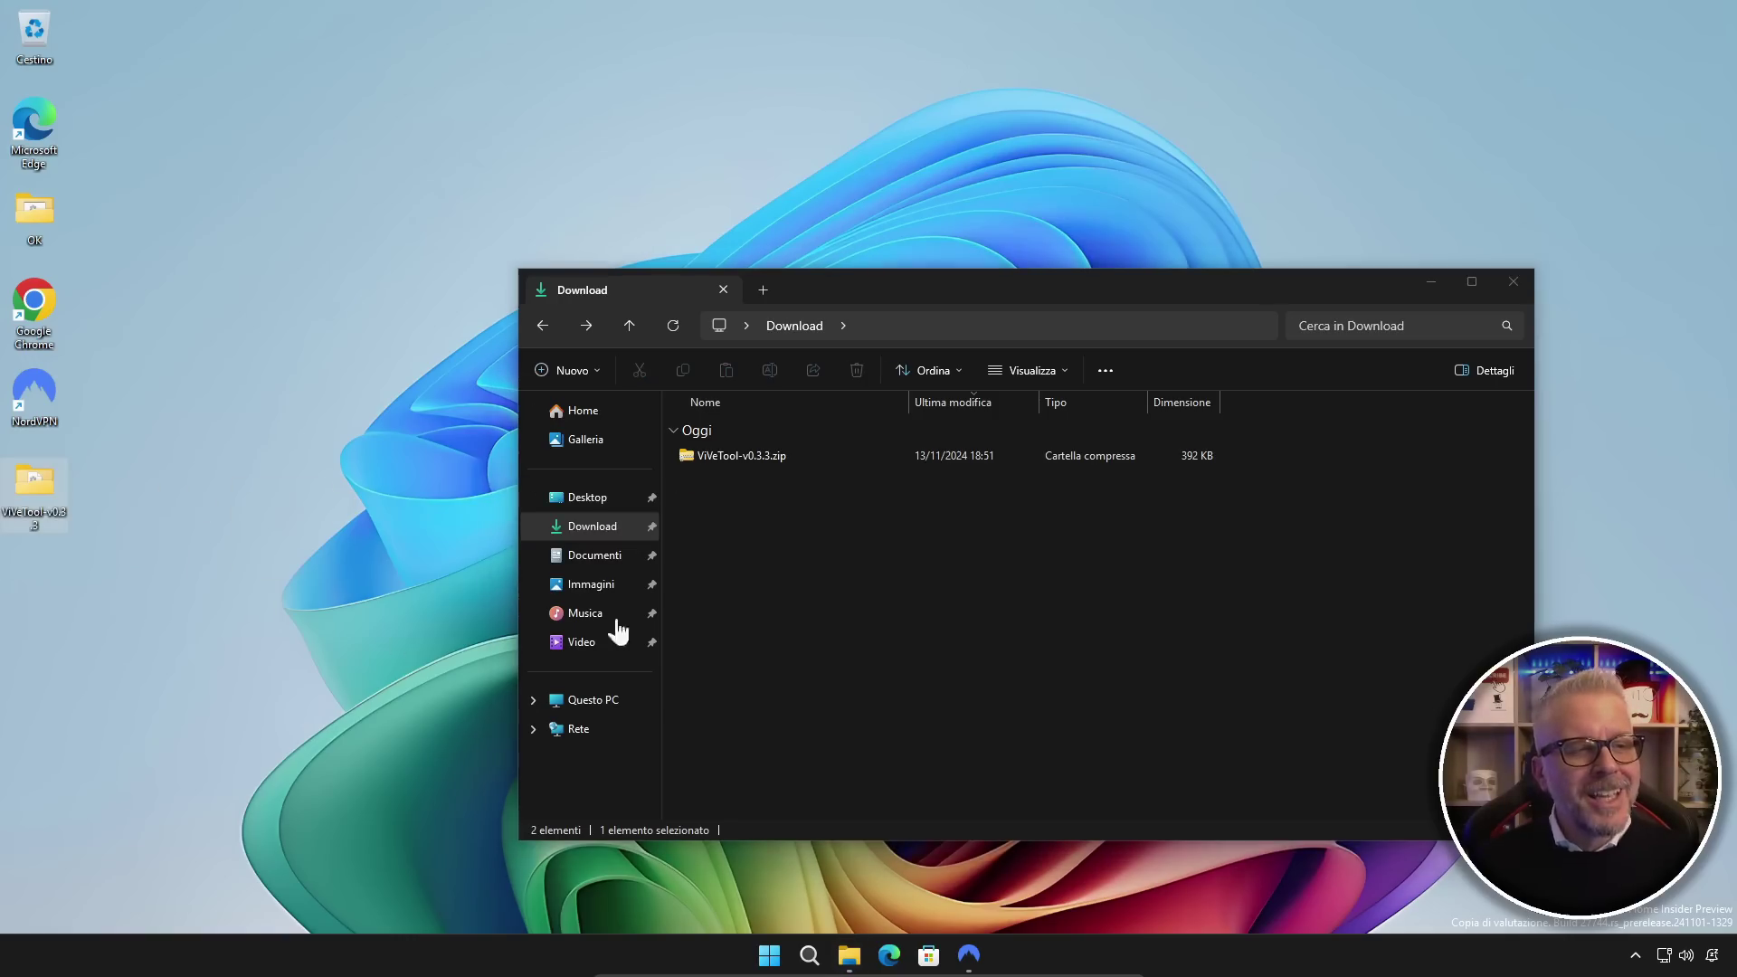
{"action": "left_click", "coordinate": [1516, 281]}
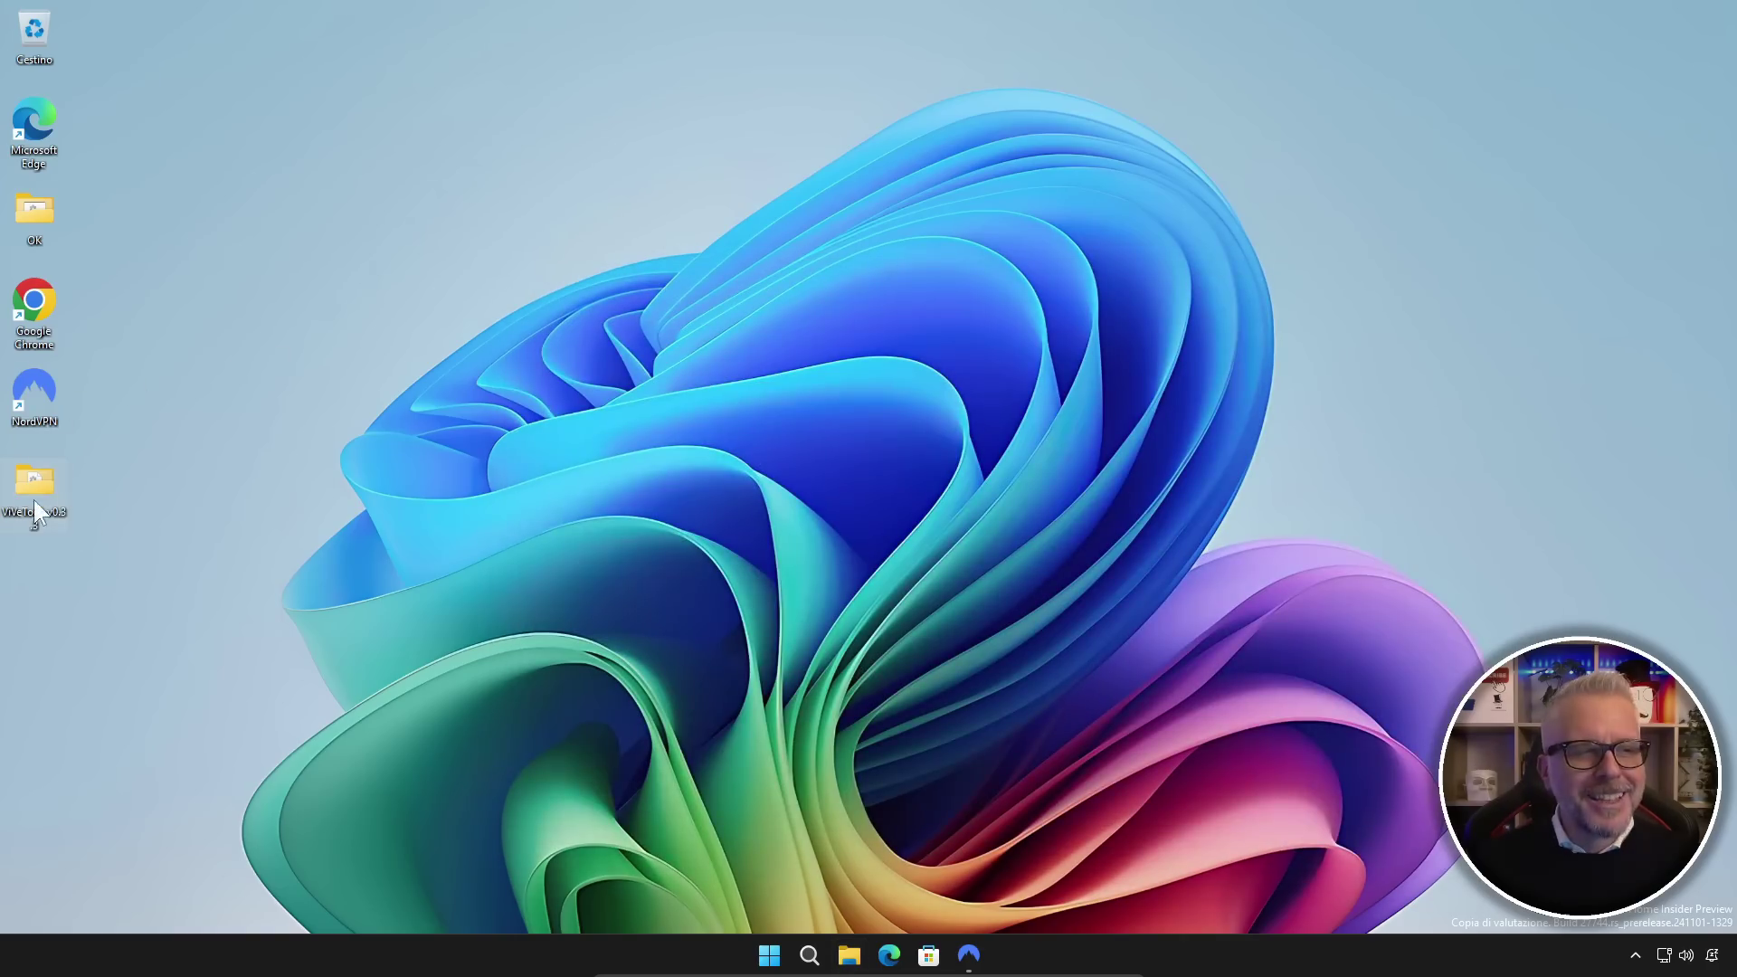
- Open the ViVeTool-v0.3.3 folder on the desktop and open attivazione.bat for editing in Notepad
{"action": "mouse_move", "coordinate": [36, 485]}
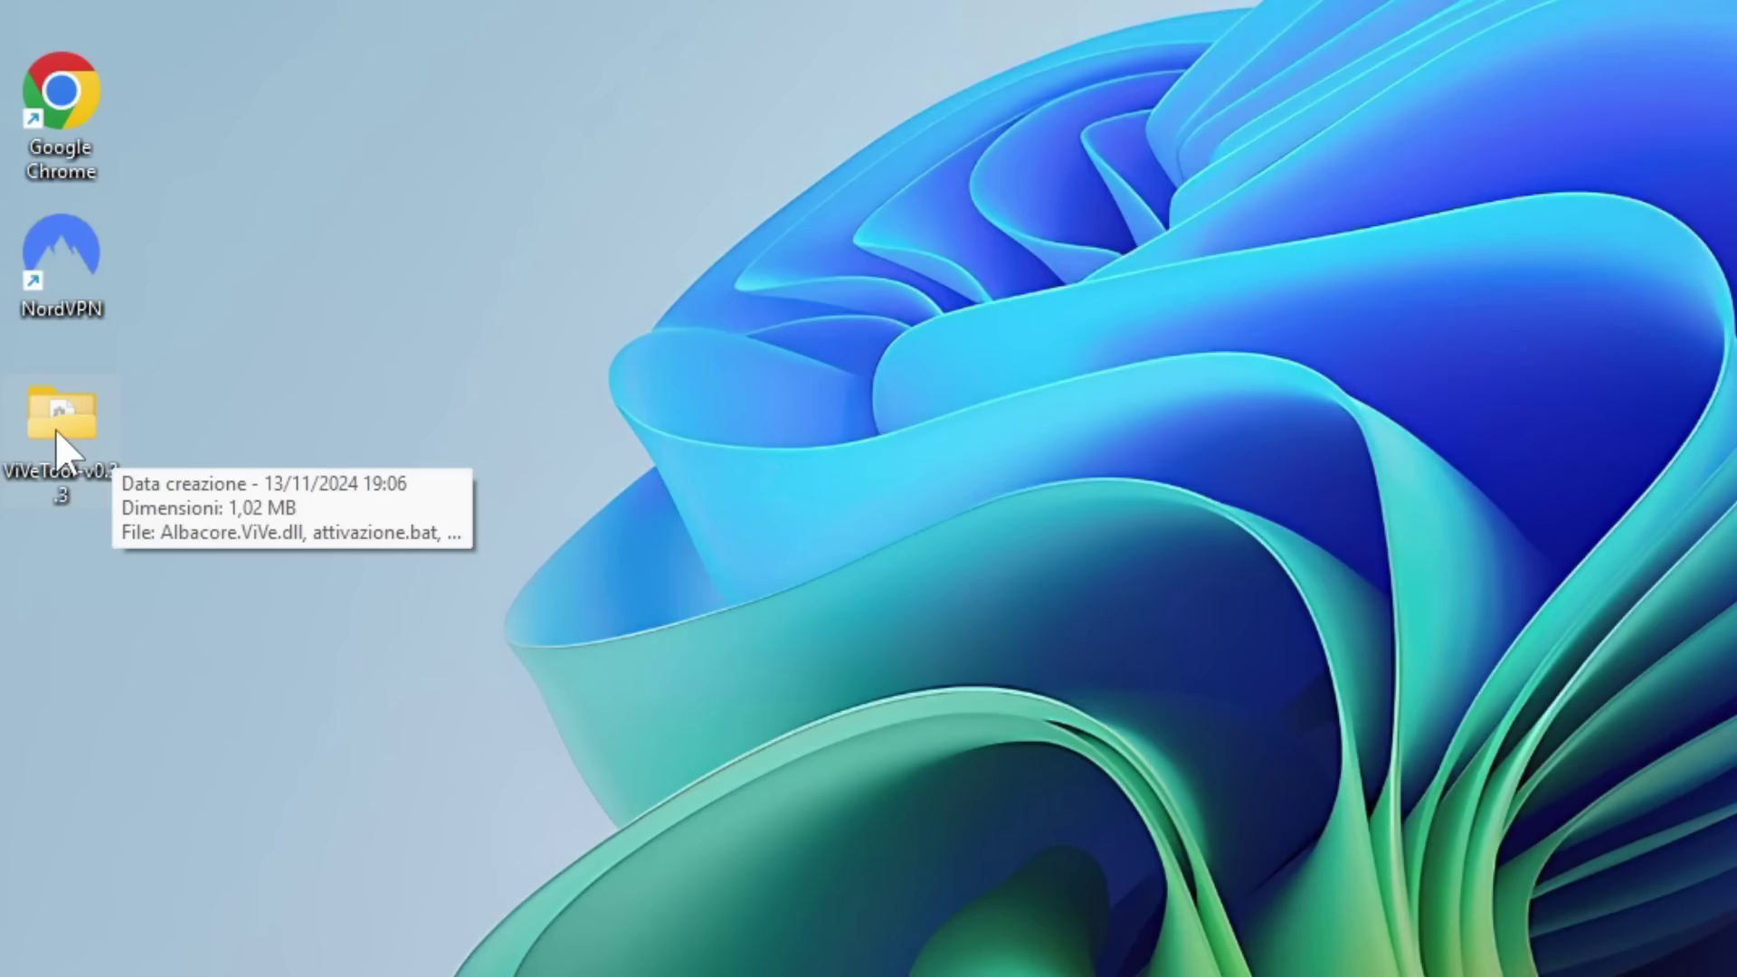
{"action": "double_click", "coordinate": [56, 429]}
{"action": "left_click_drag", "start_coordinate": [977, 194], "coordinate": [1096, 199]}
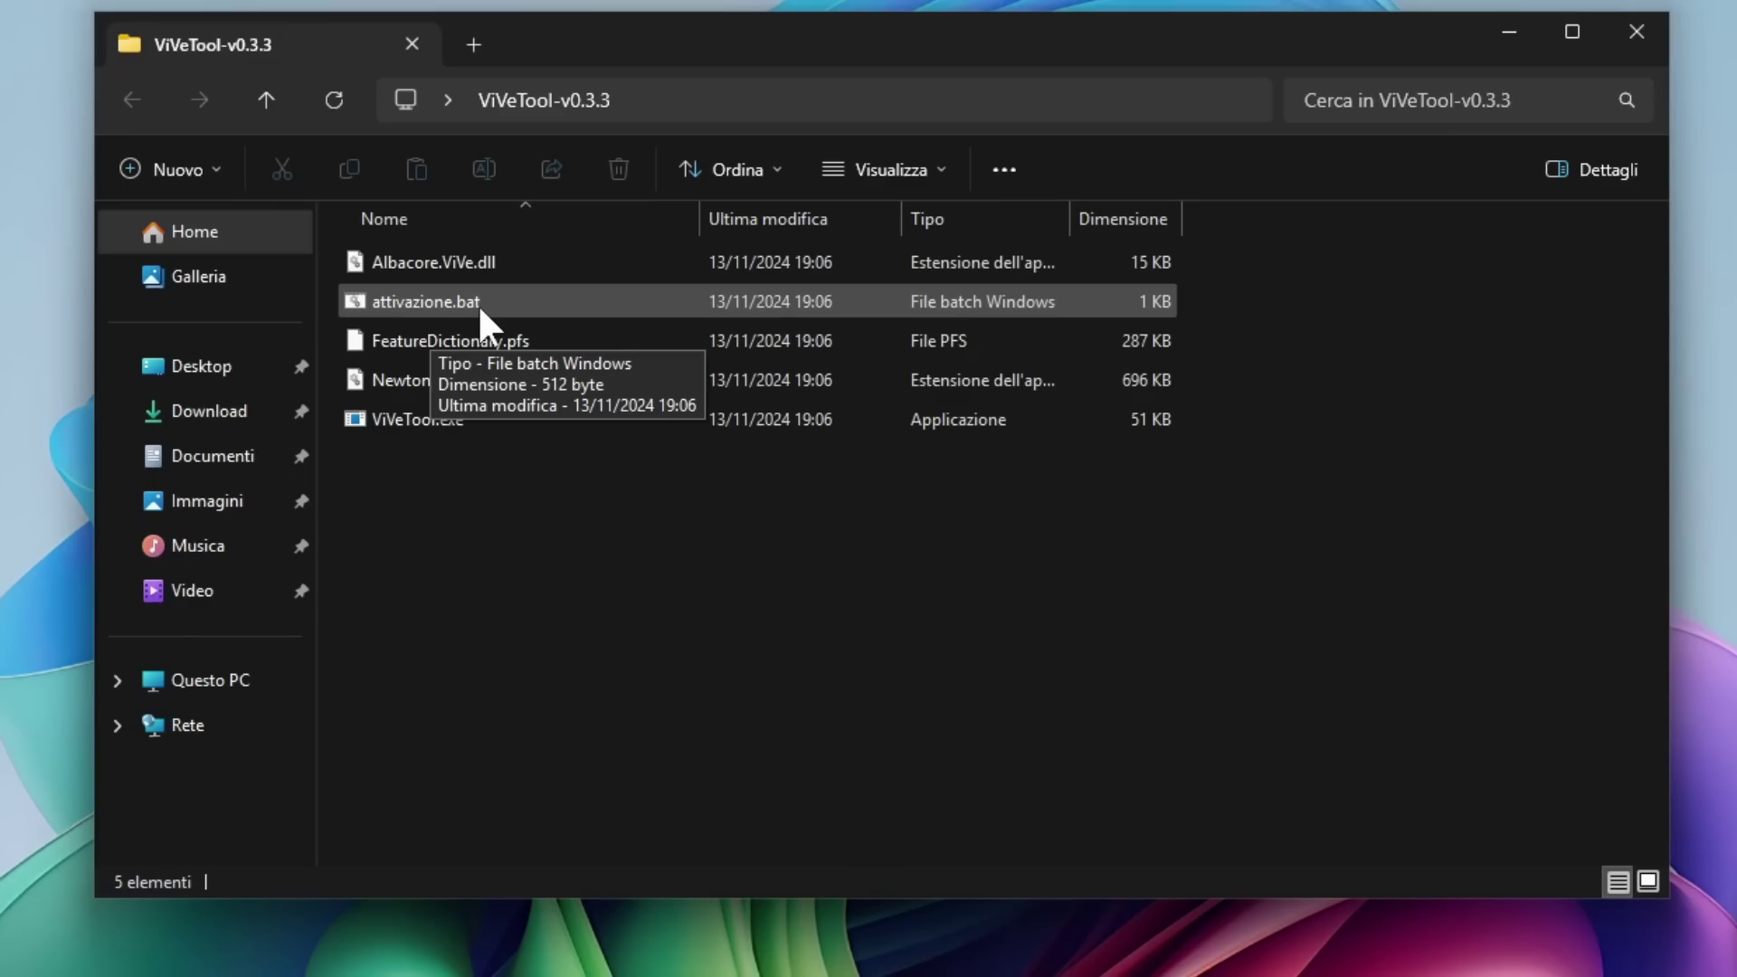
{"action": "right_click", "coordinate": [475, 302]}
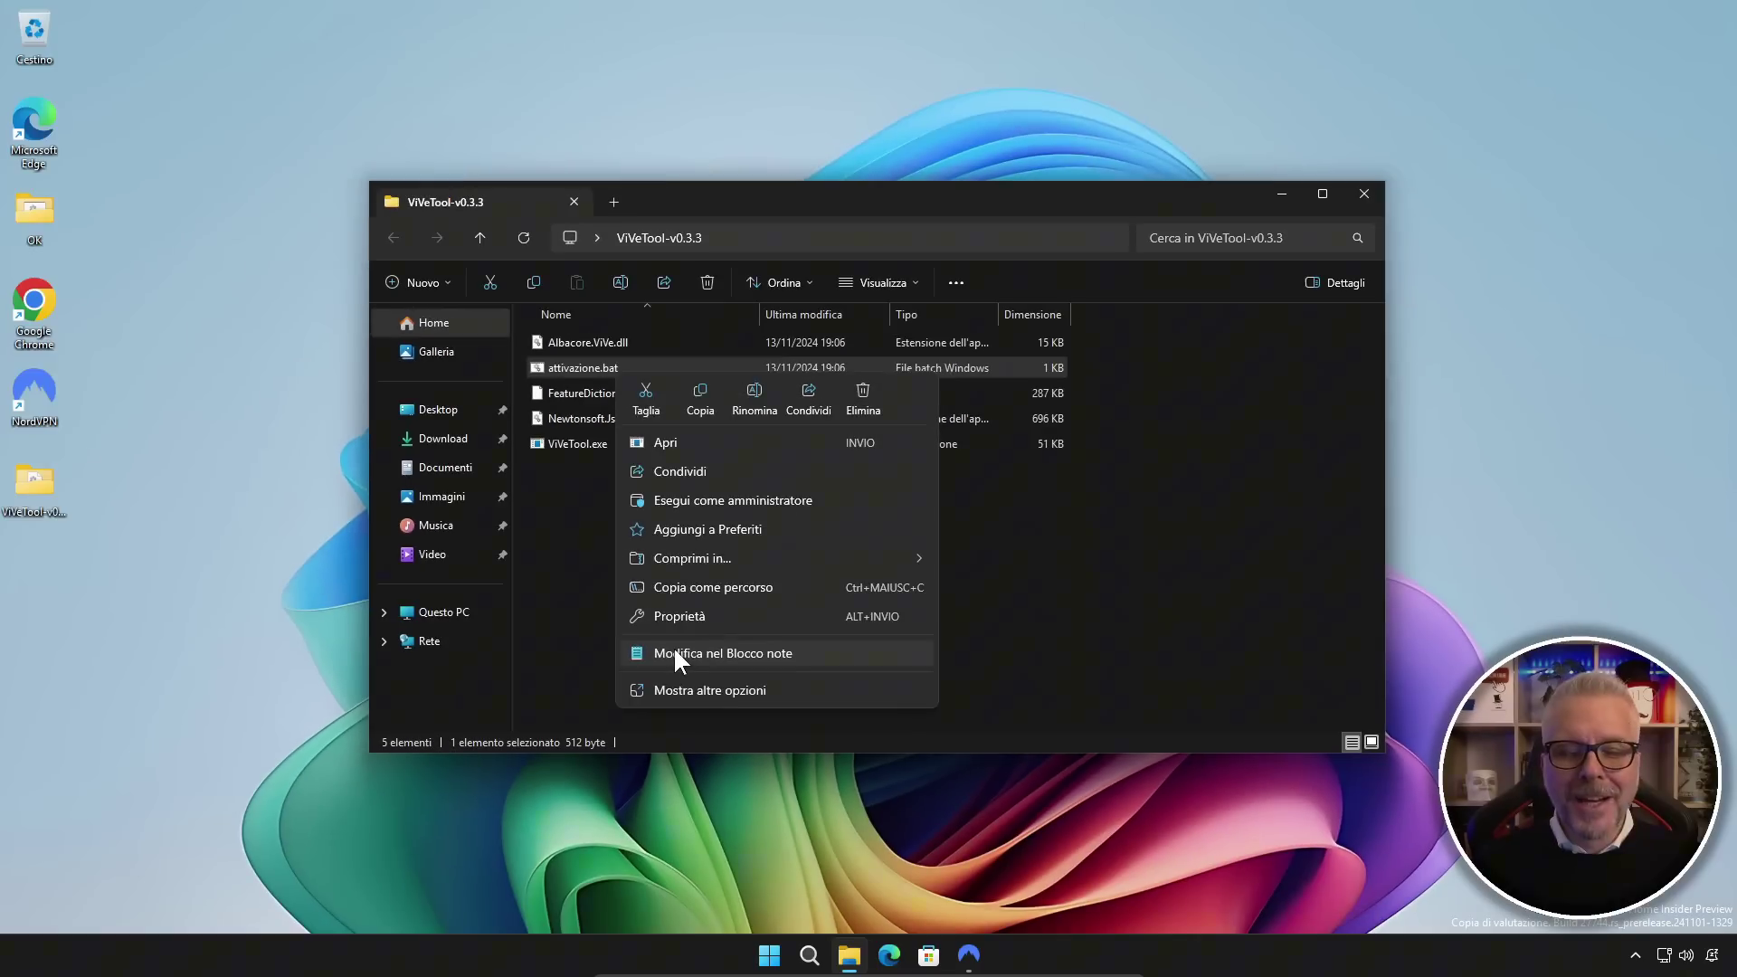
{"action": "left_click", "coordinate": [570, 744]}
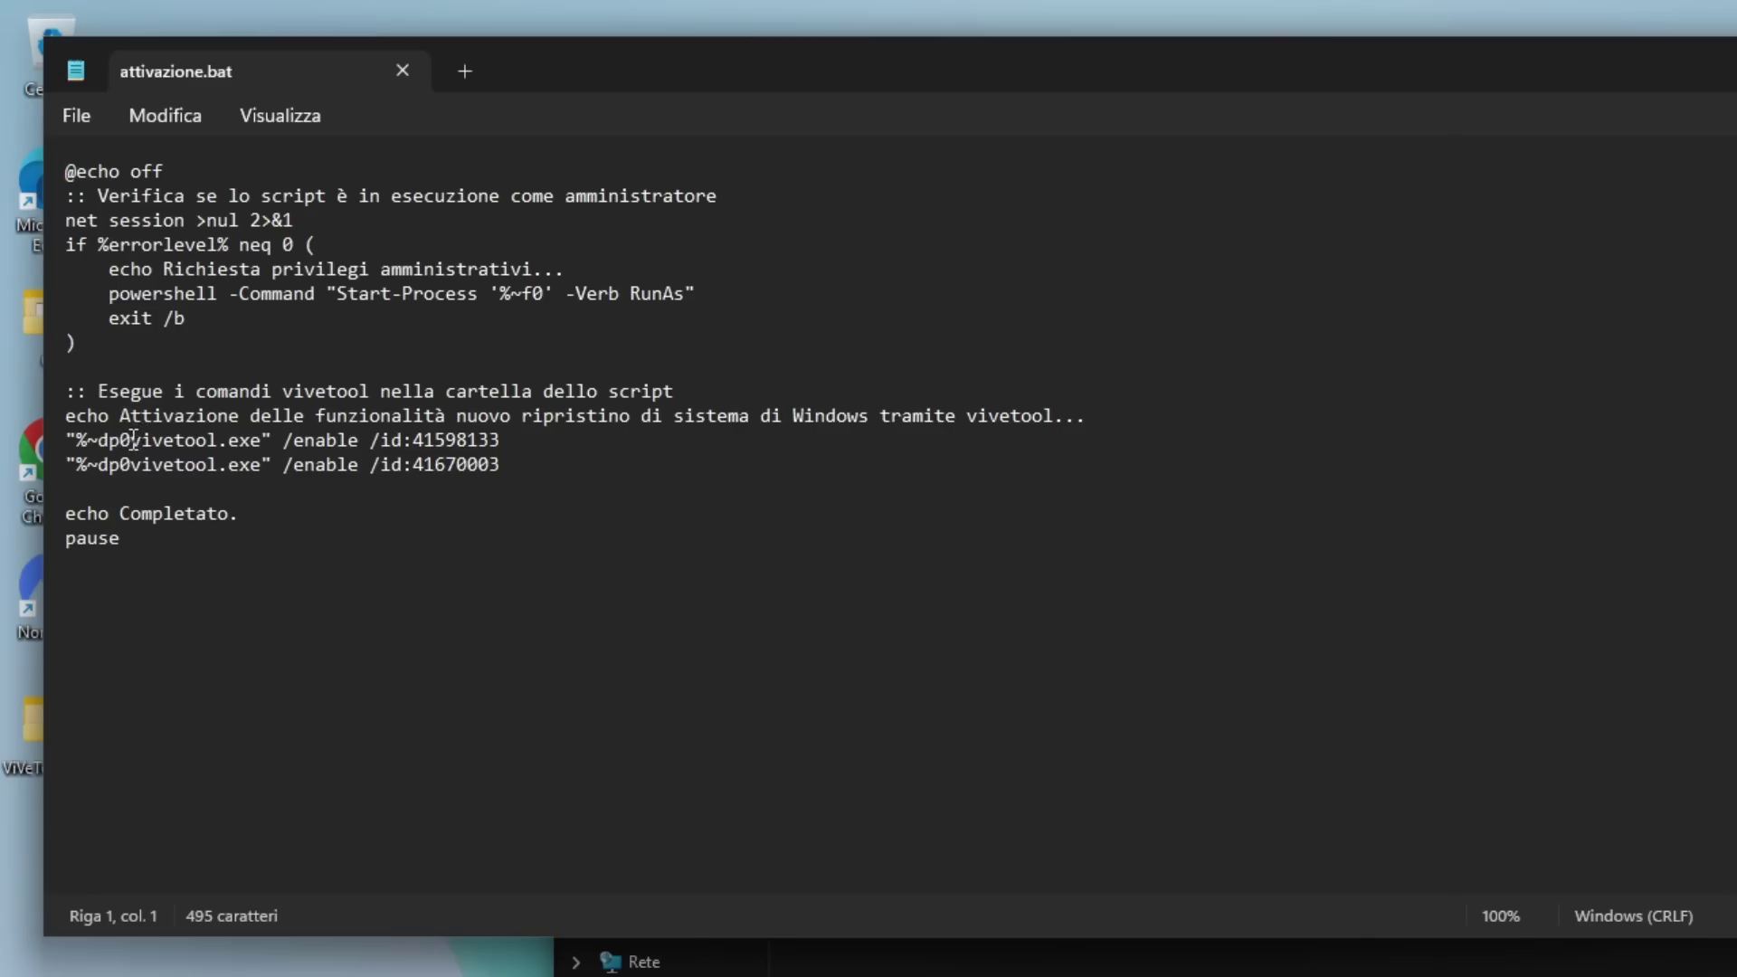
- Highlight the first vivetool.exe enable command, with id 41598133, in the attivazione.bat script
{"action": "left_click_drag", "start_coordinate": [88, 293], "coordinate": [117, 292]}
{"action": "left_click_drag", "start_coordinate": [186, 436], "coordinate": [355, 447]}
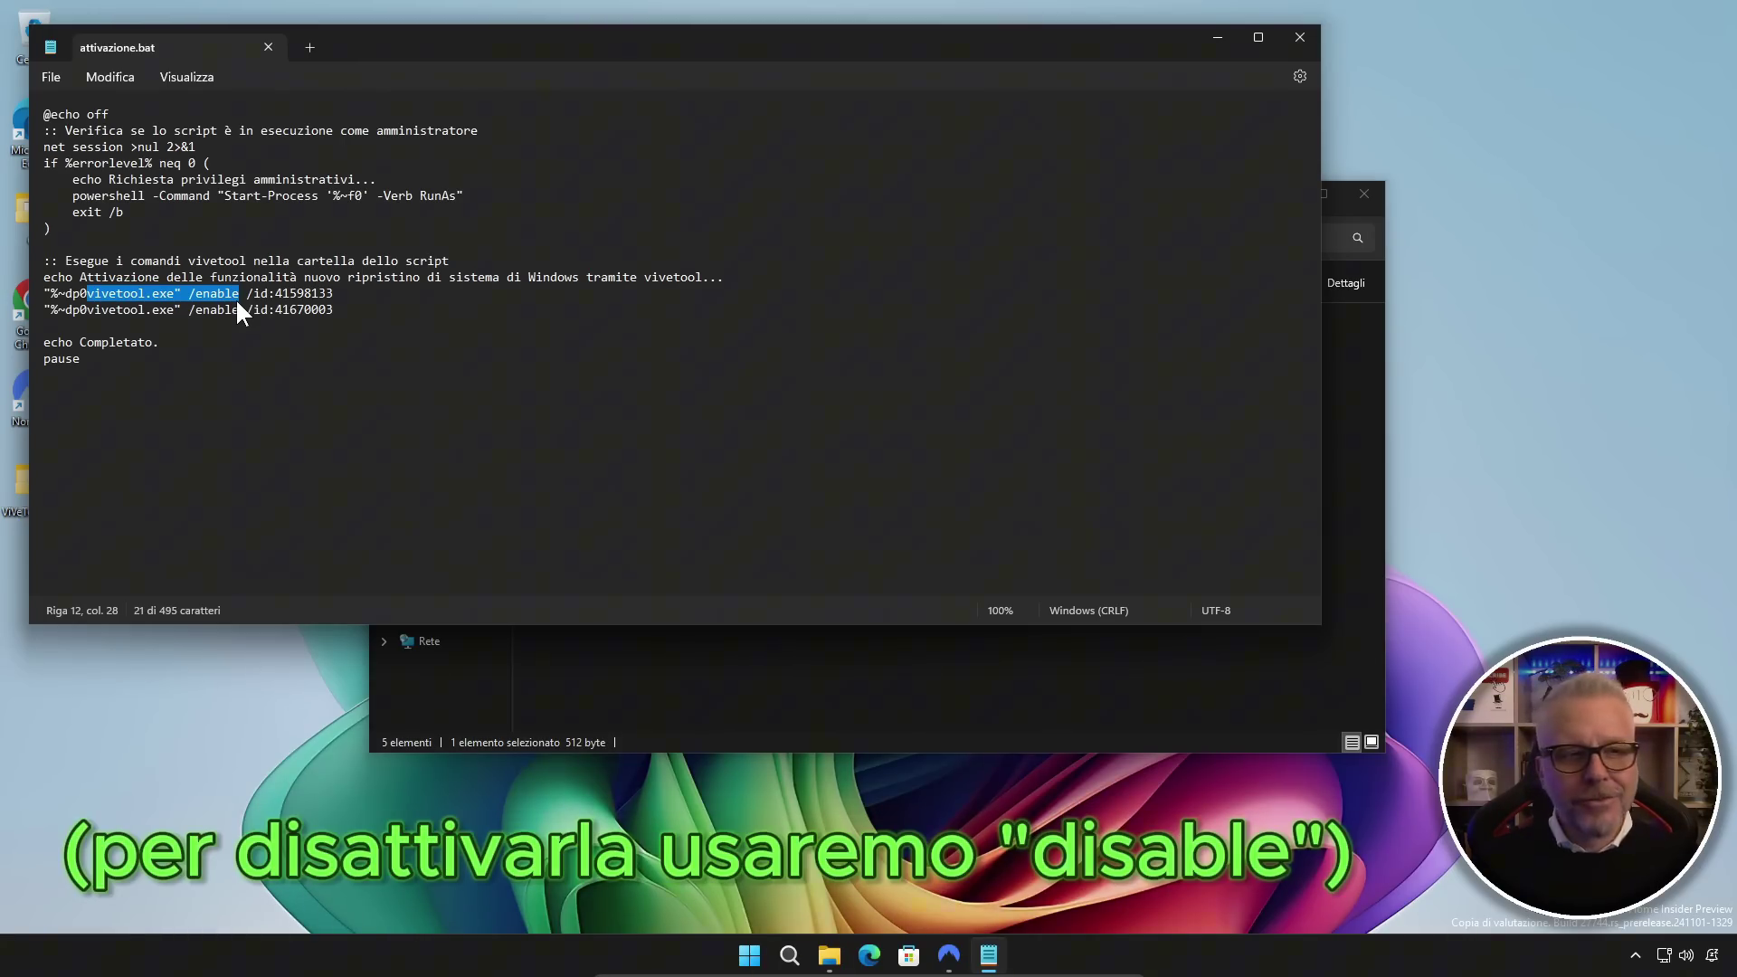
{"action": "left_click_drag", "start_coordinate": [237, 302], "coordinate": [323, 293]}
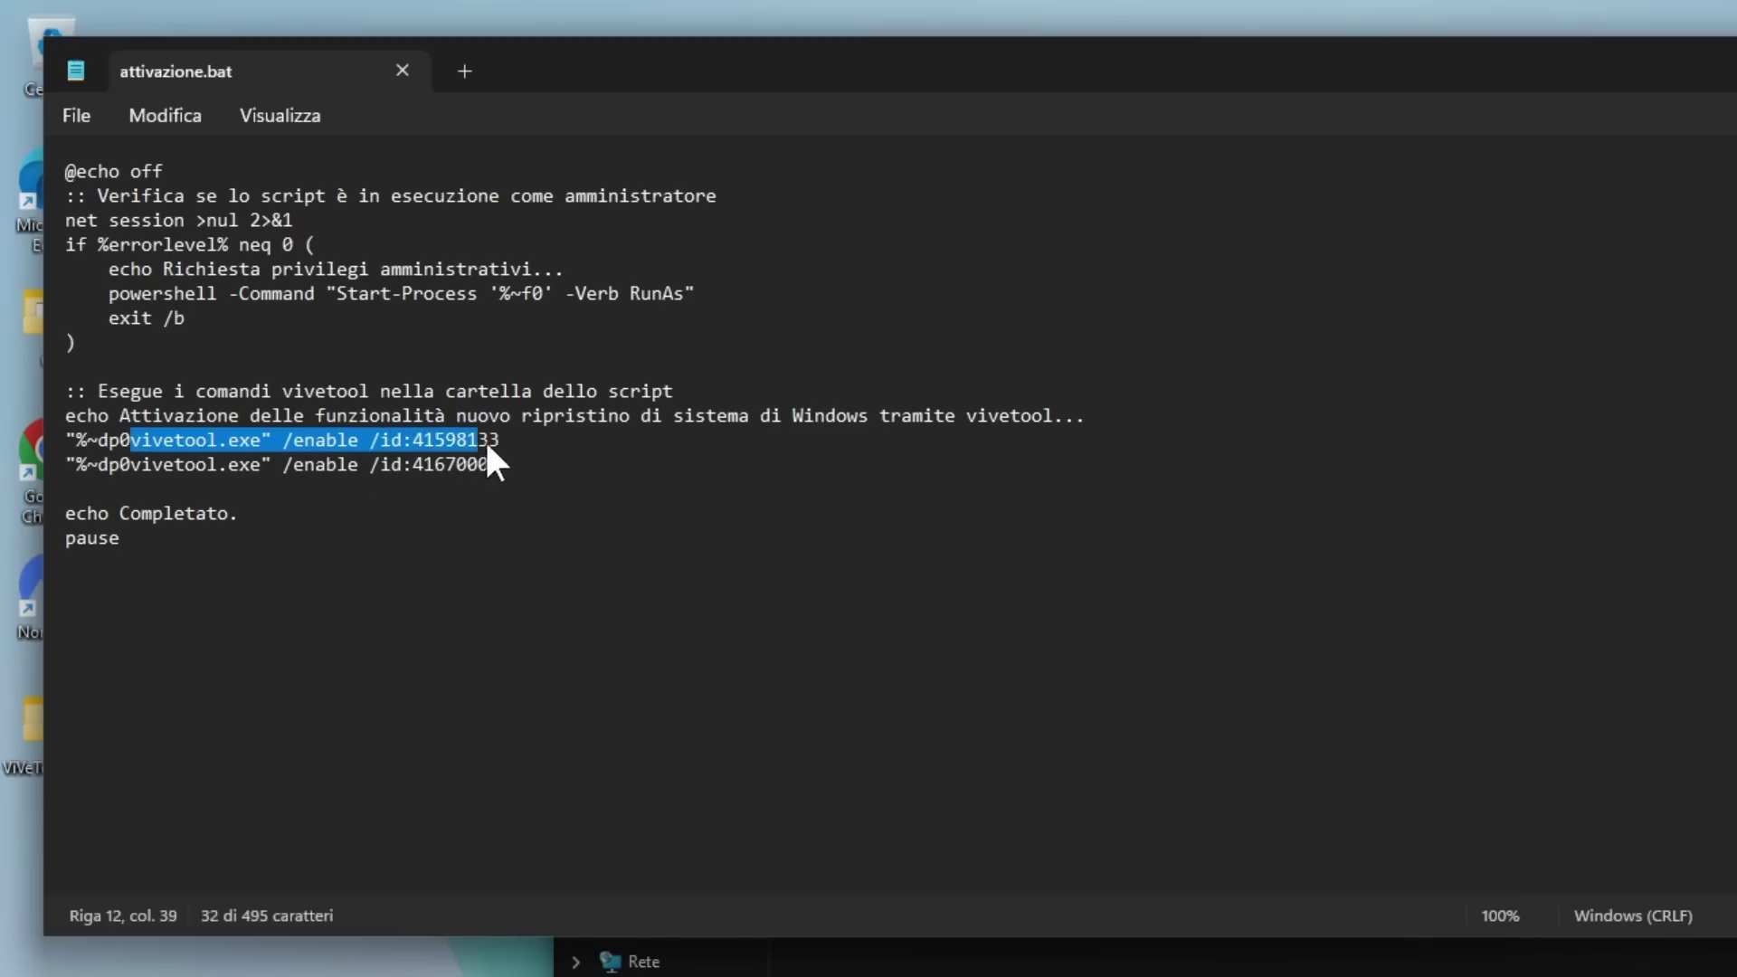
{"action": "mouse_move", "coordinate": [487, 447]}
{"action": "left_mouse_down"}
{"action": "mouse_move", "coordinate": [510, 447]}
{"action": "mouse_move", "coordinate": [496, 447]}
{"action": "left_mouse_up"}
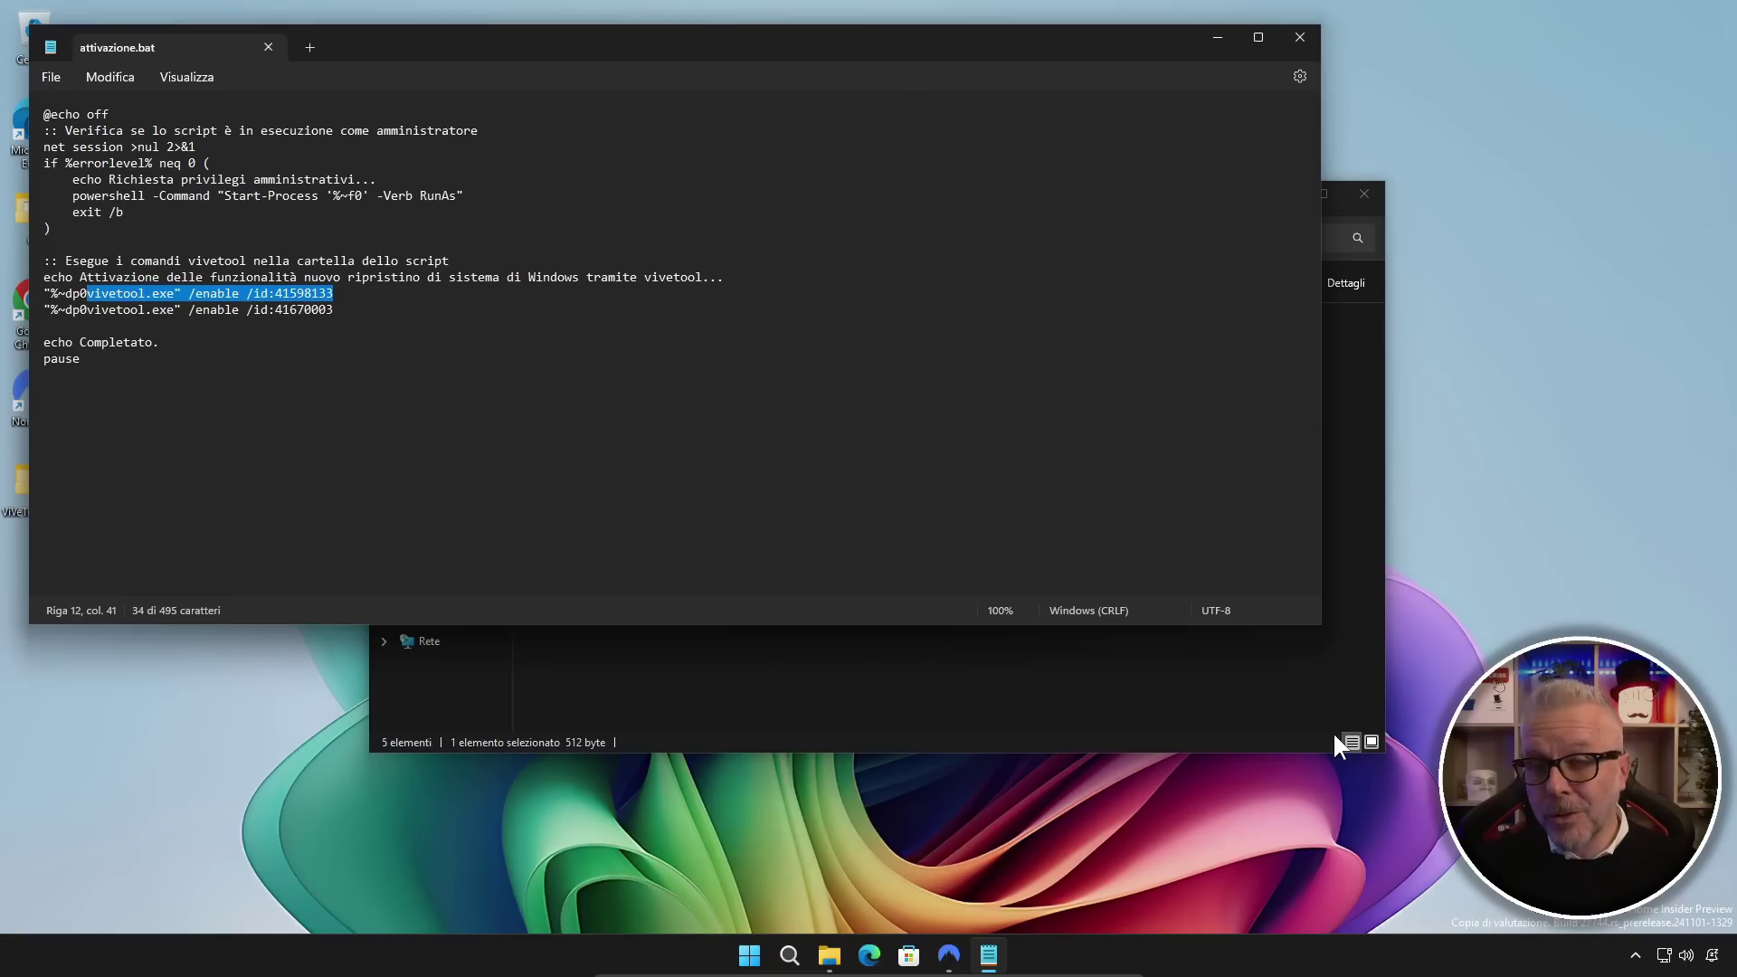
- Open the Windows Update page in the Windows Settings
{"action": "left_click", "coordinate": [751, 955]}
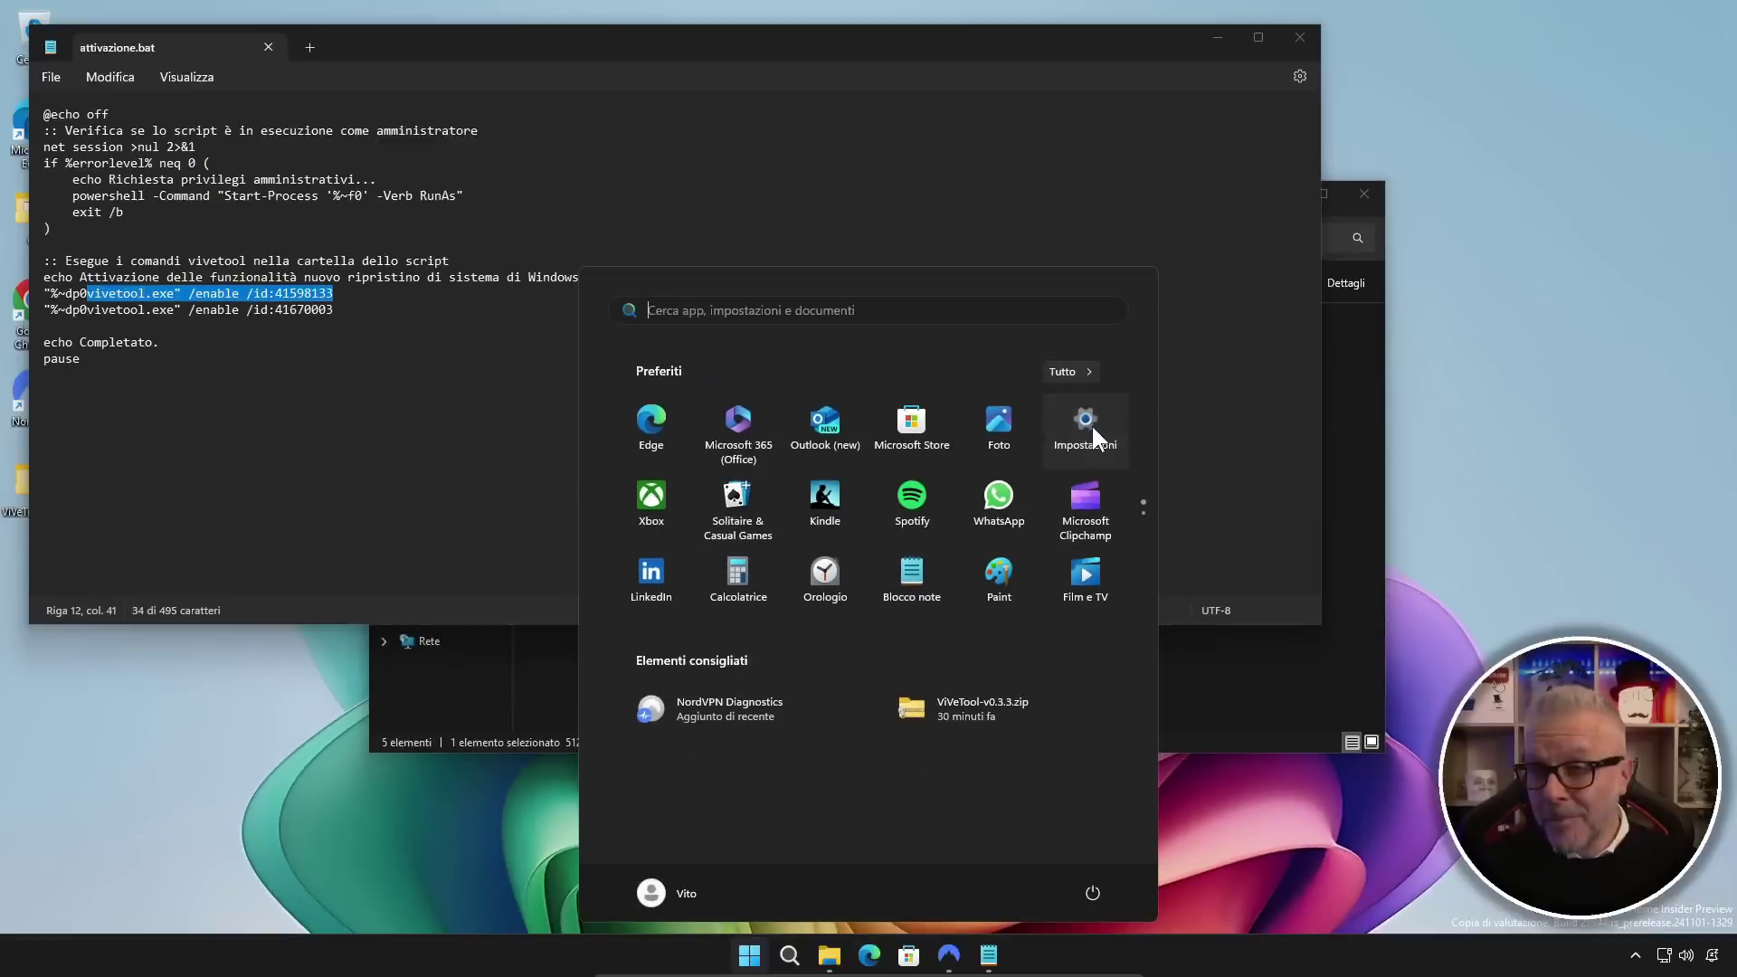
{"action": "left_click", "coordinate": [1207, 398]}
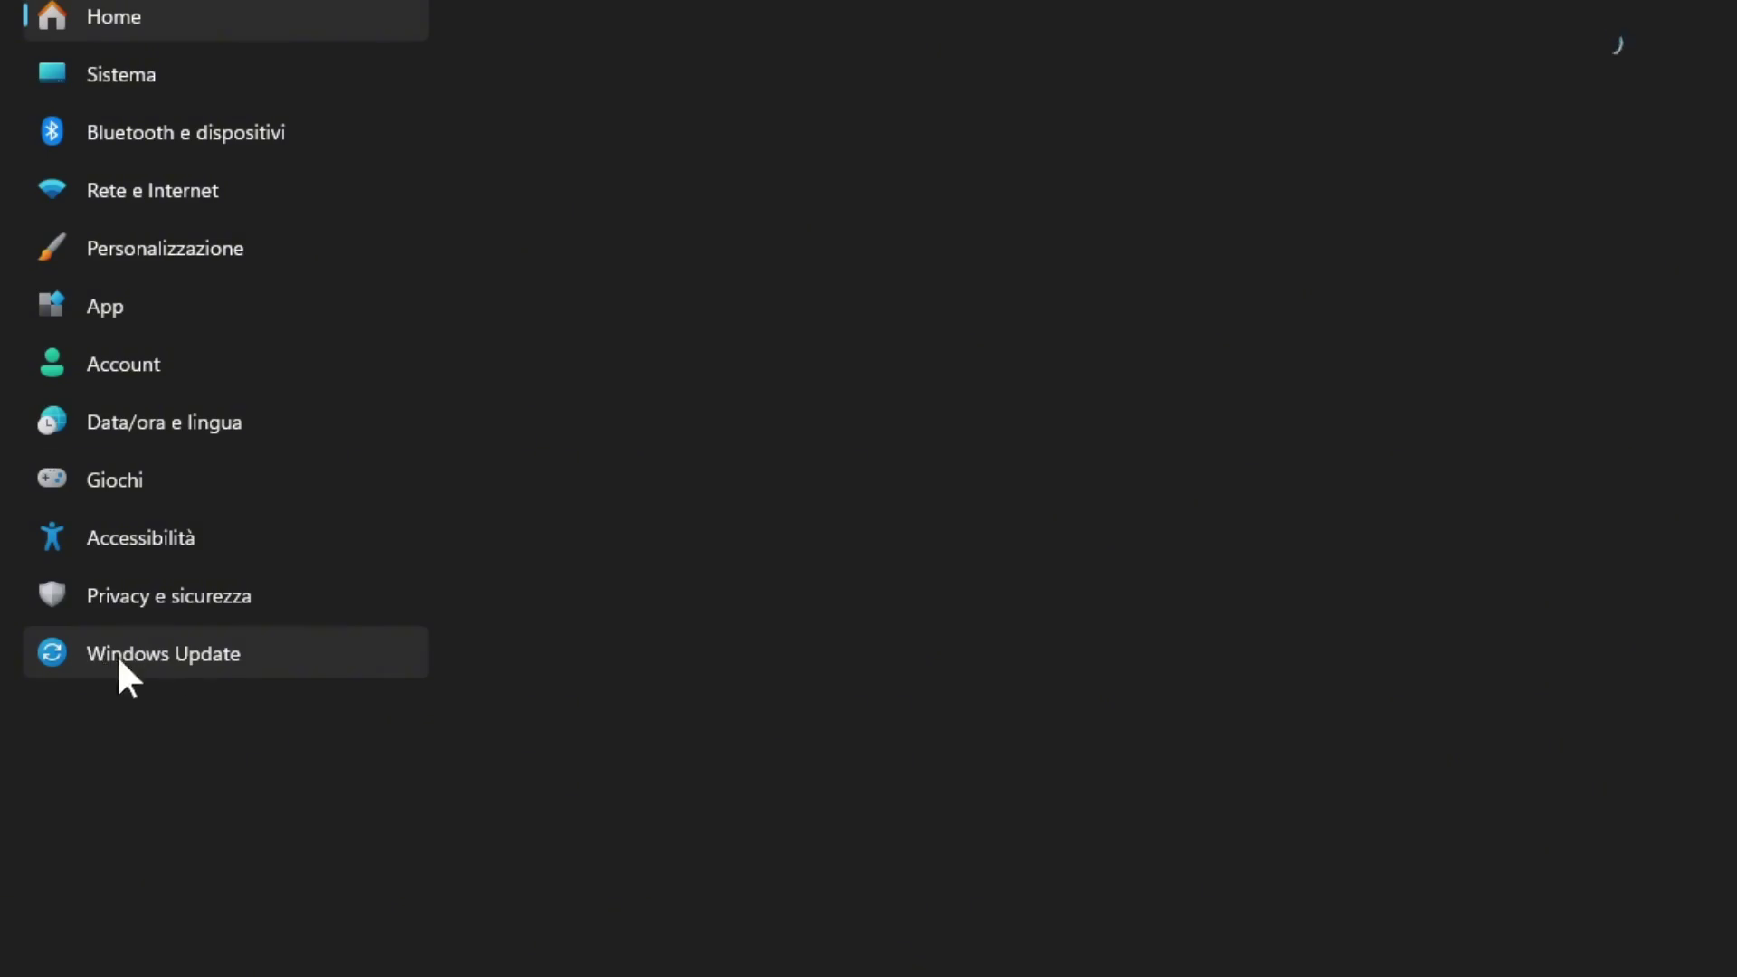
{"action": "left_click", "coordinate": [139, 657]}
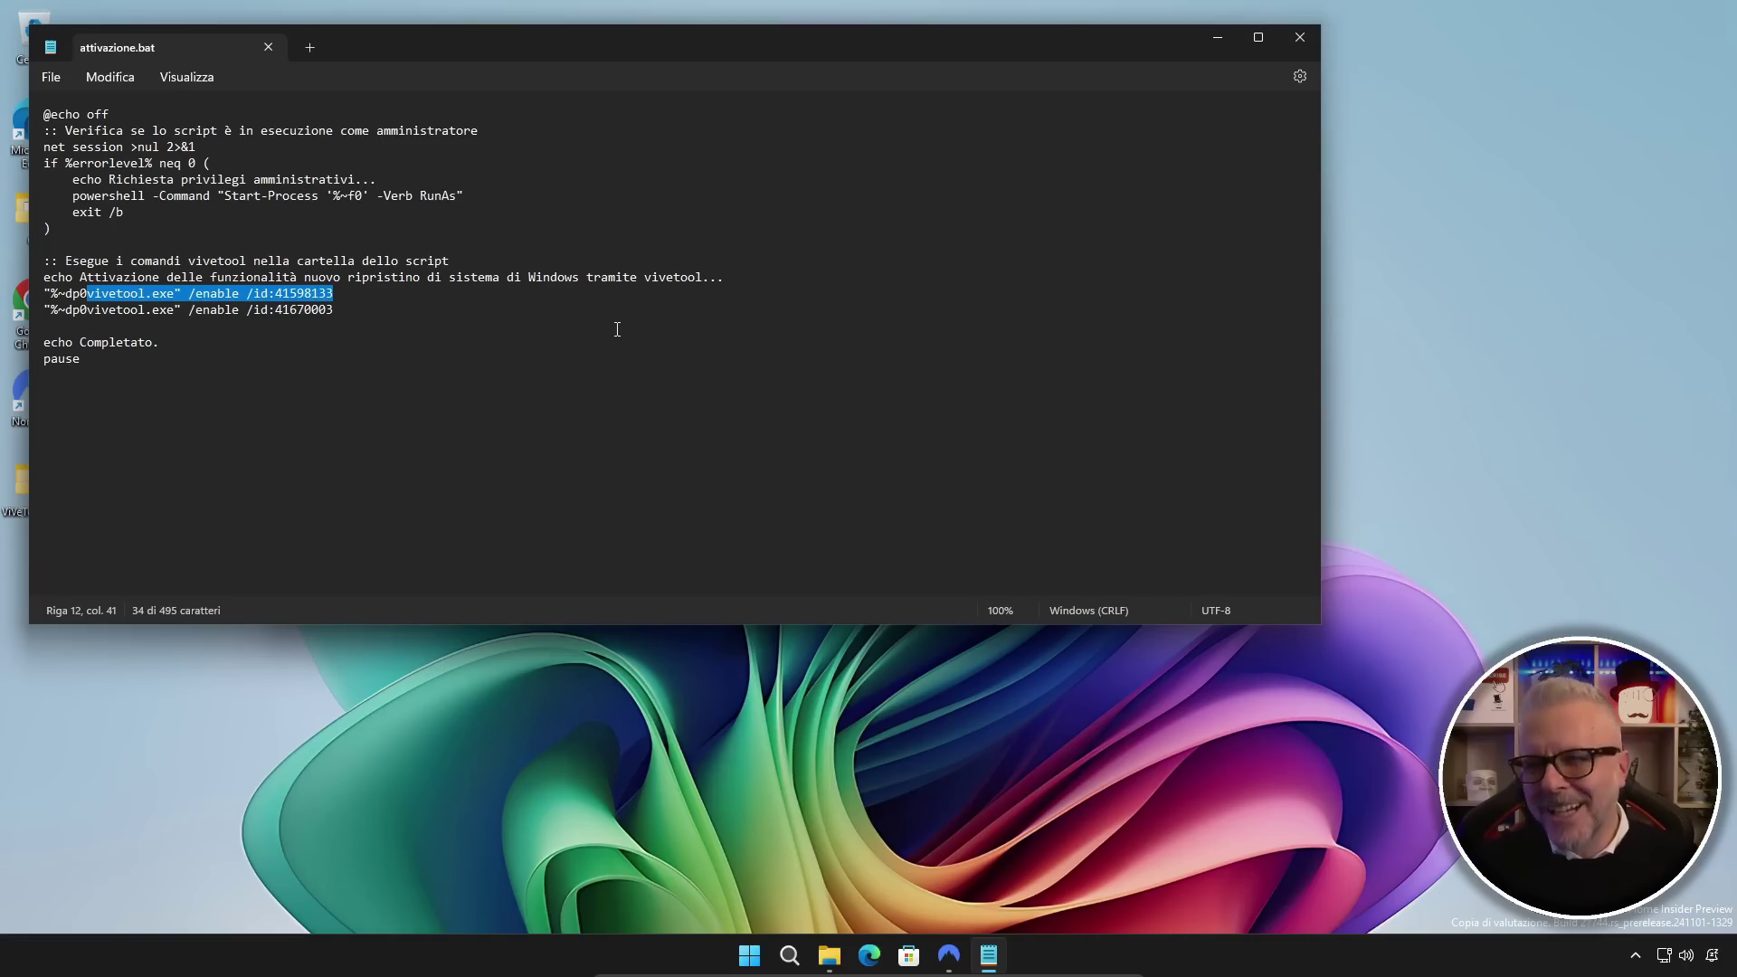
- Close the script's text and run attivazione.bat, allowing it to make changes to the device, and close its folder when done
{"action": "left_click", "coordinate": [1299, 35]}
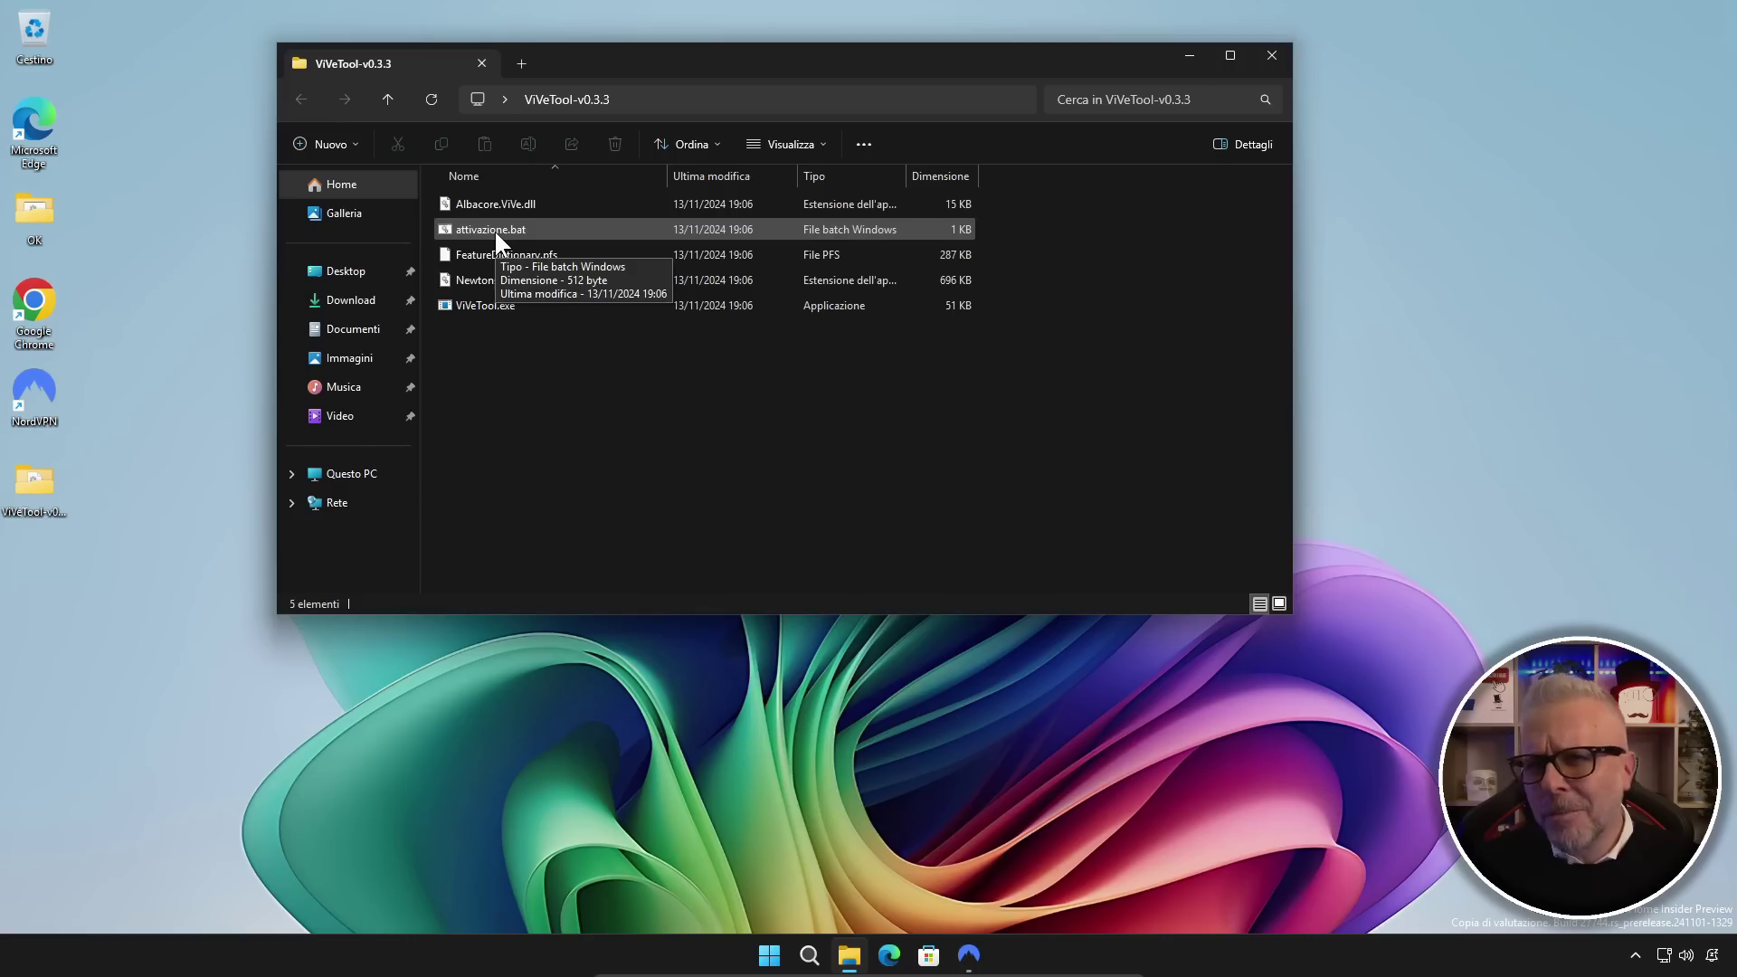
{"action": "double_click", "coordinate": [377, 340]}
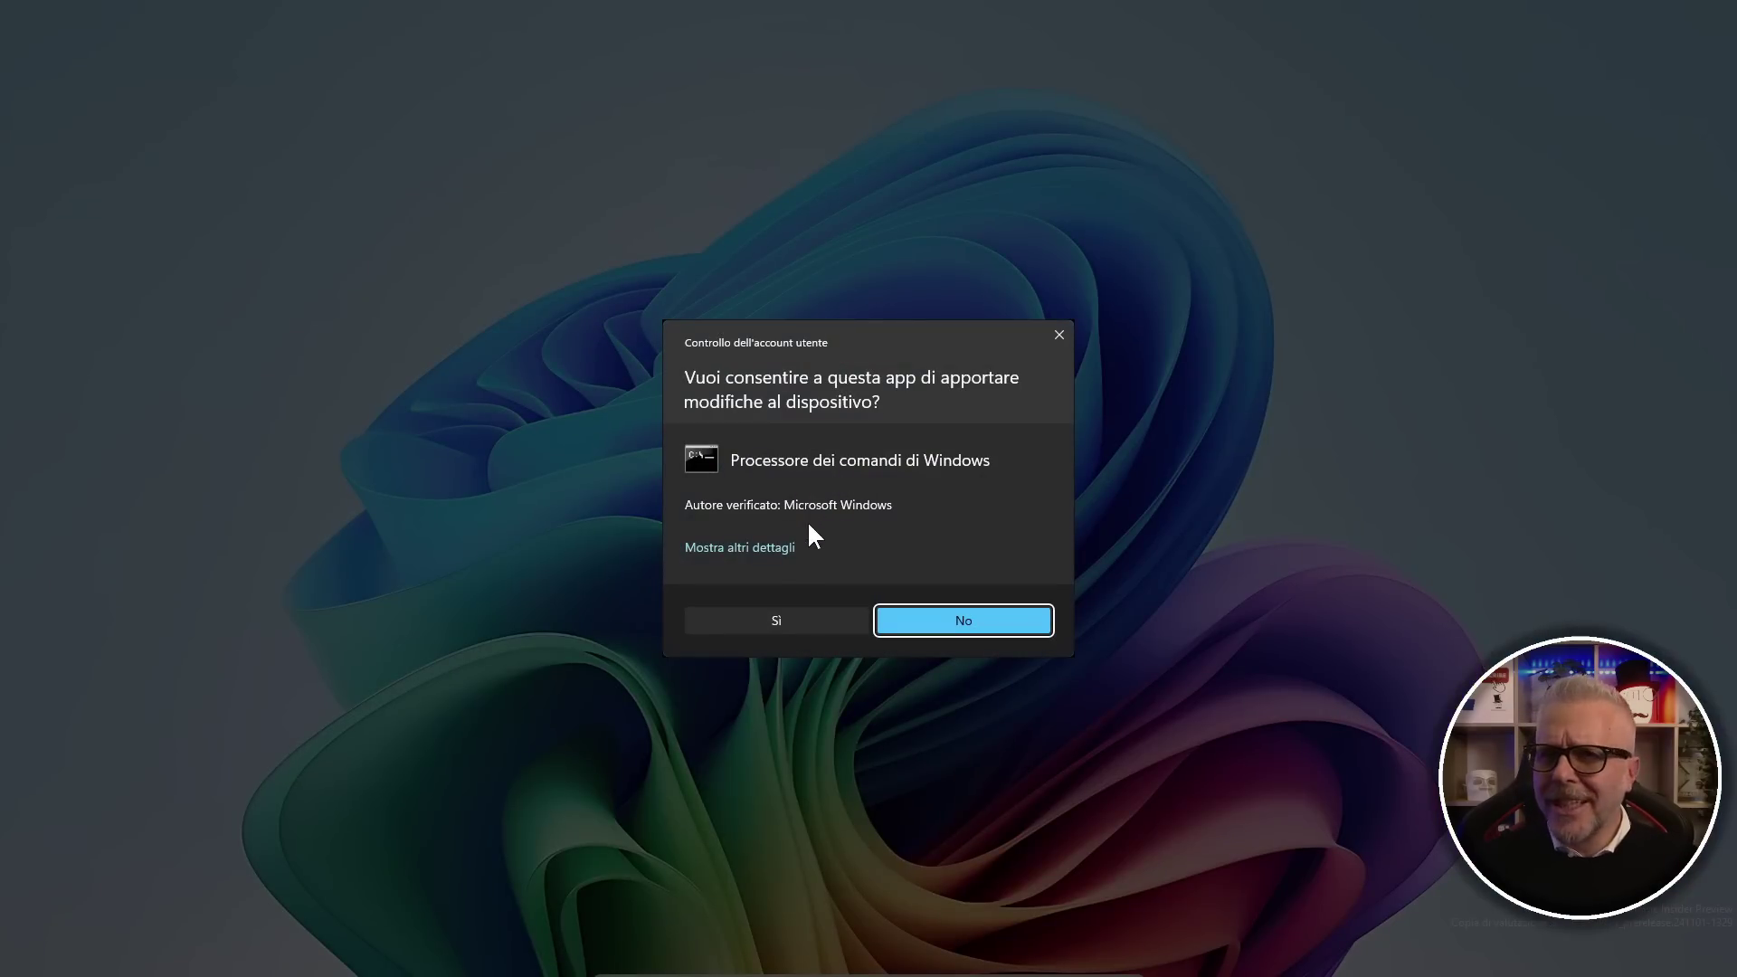
{"action": "left_click", "coordinate": [786, 620]}
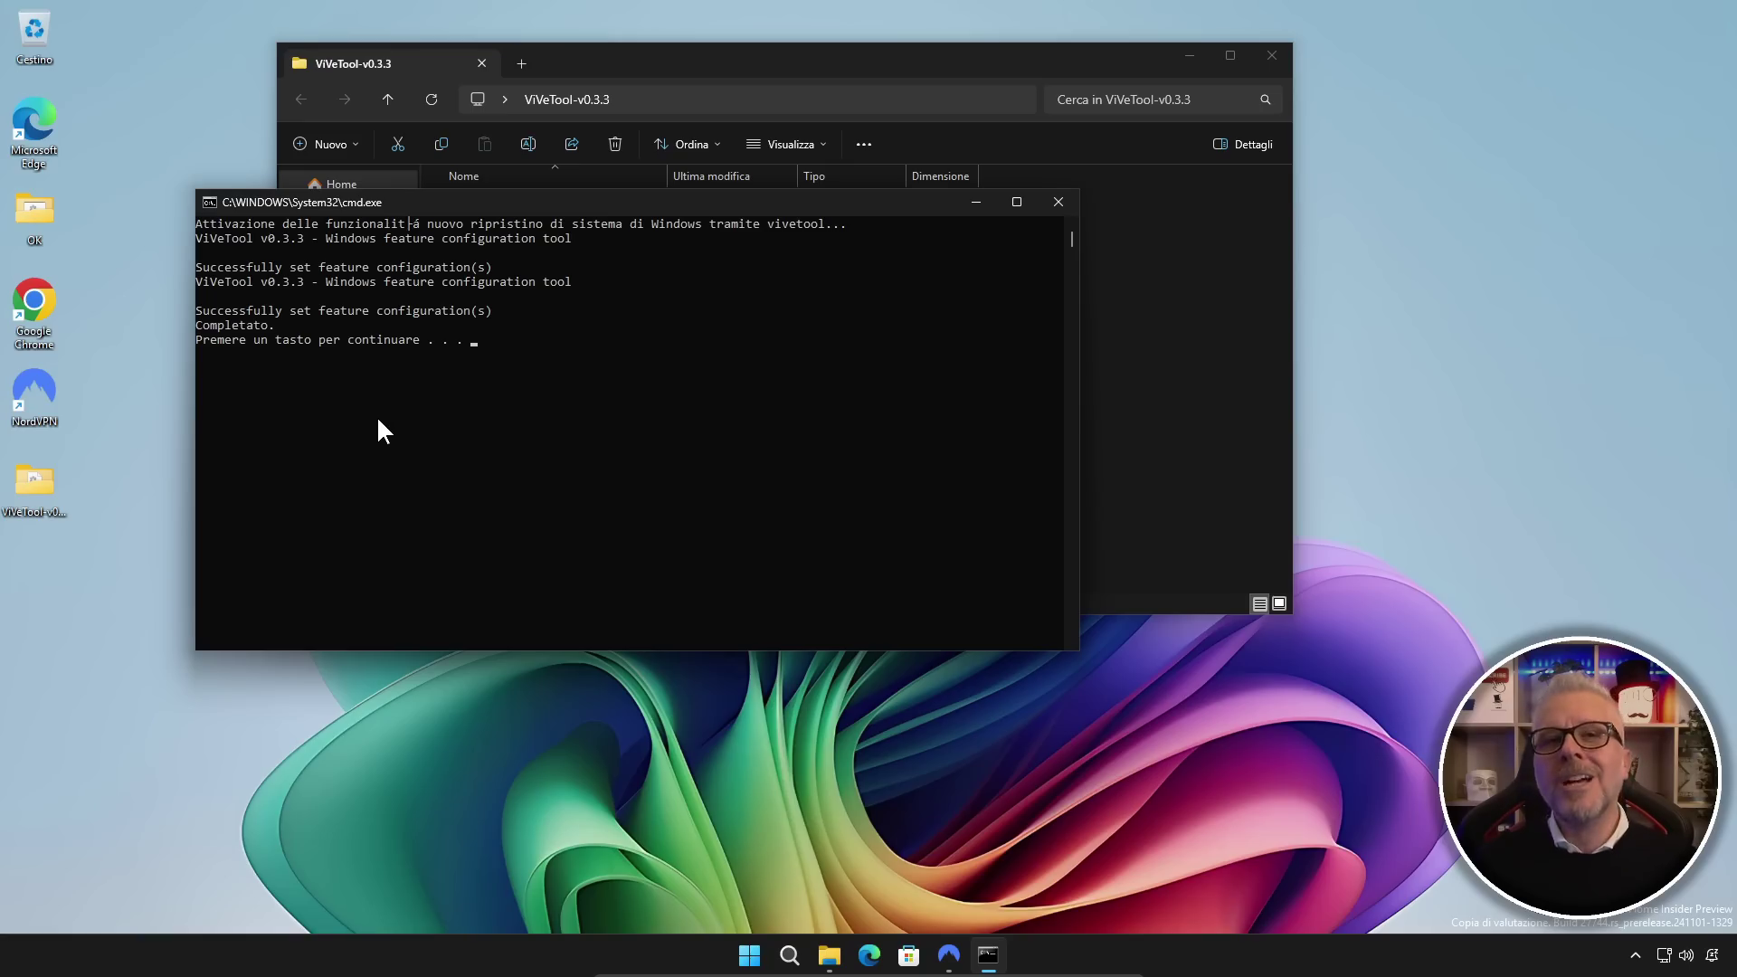
{"action": "key", "text": "Return"}
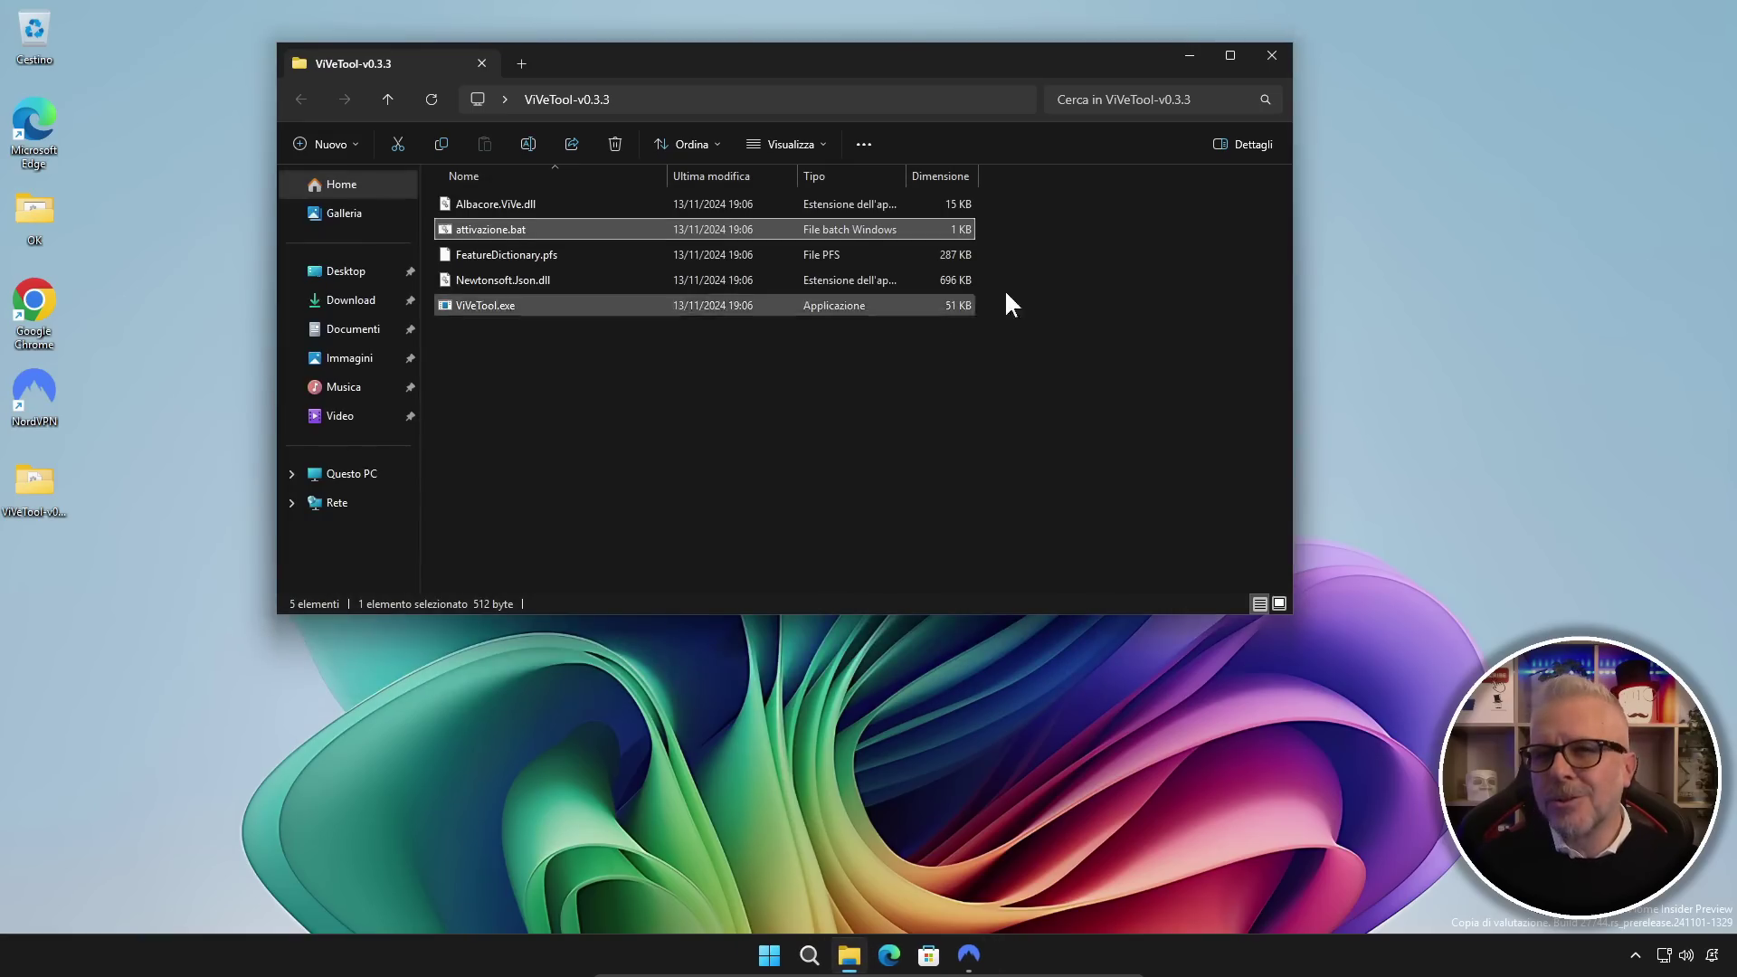
{"action": "left_click", "coordinate": [1272, 56]}
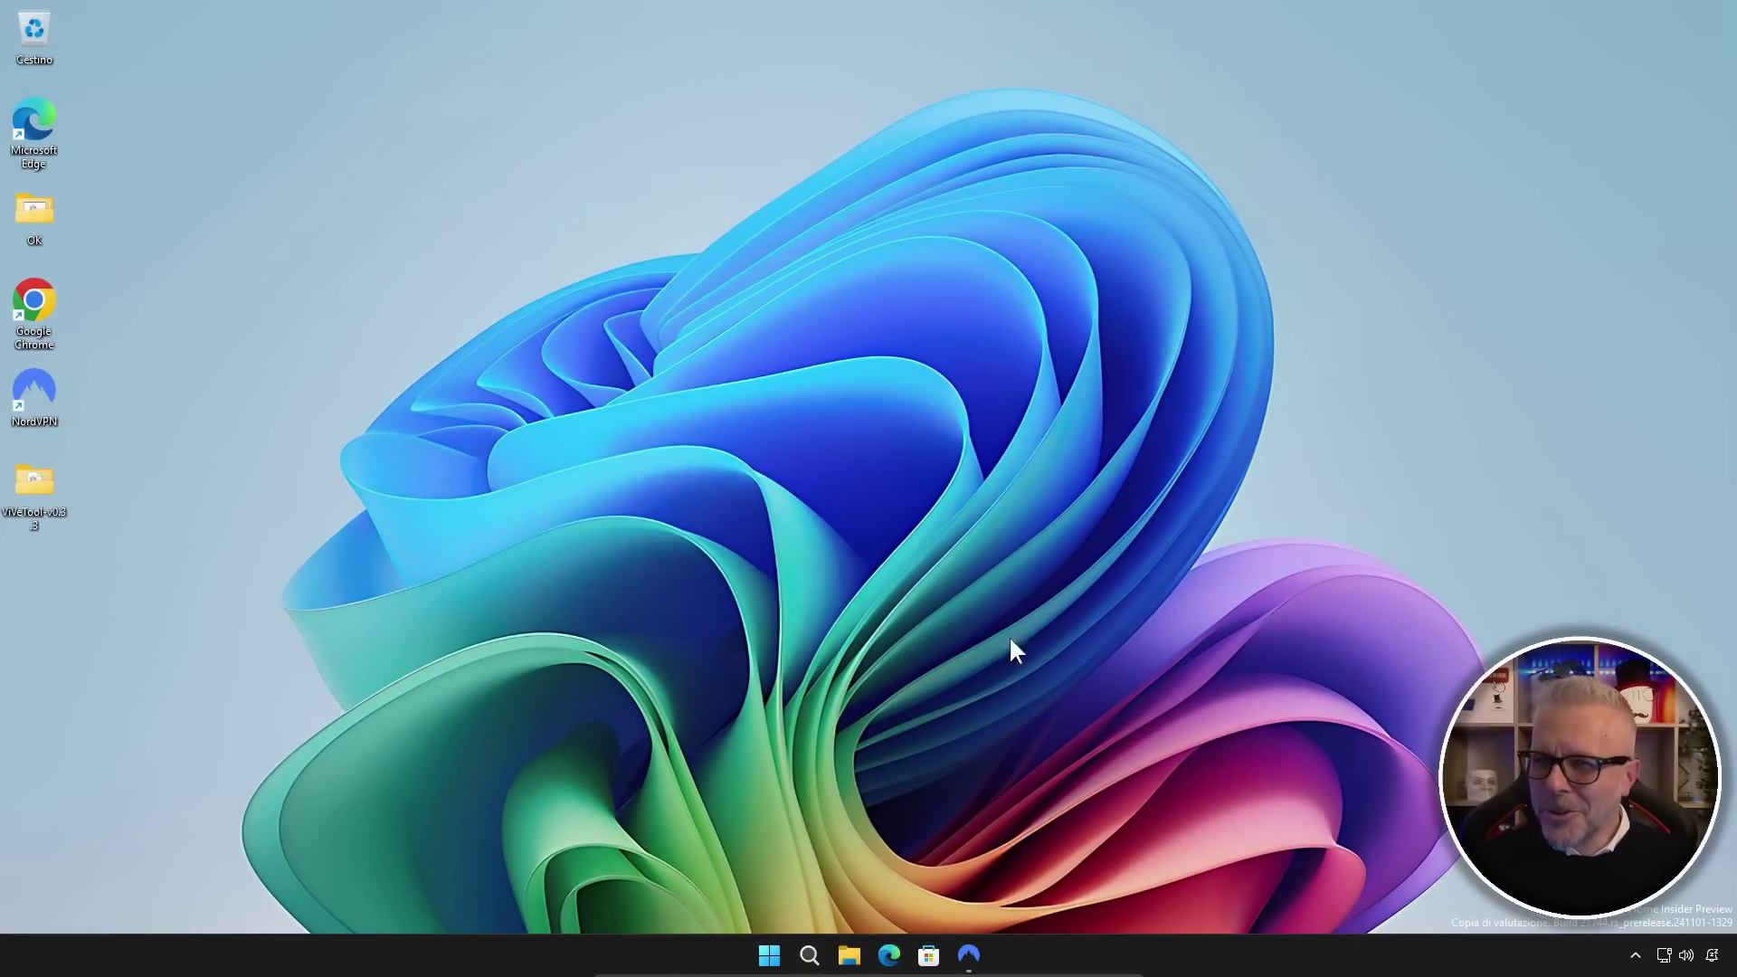
- Open the Ripristino page of the Sistema section in the Windows Settings
{"action": "left_click", "coordinate": [768, 957]}
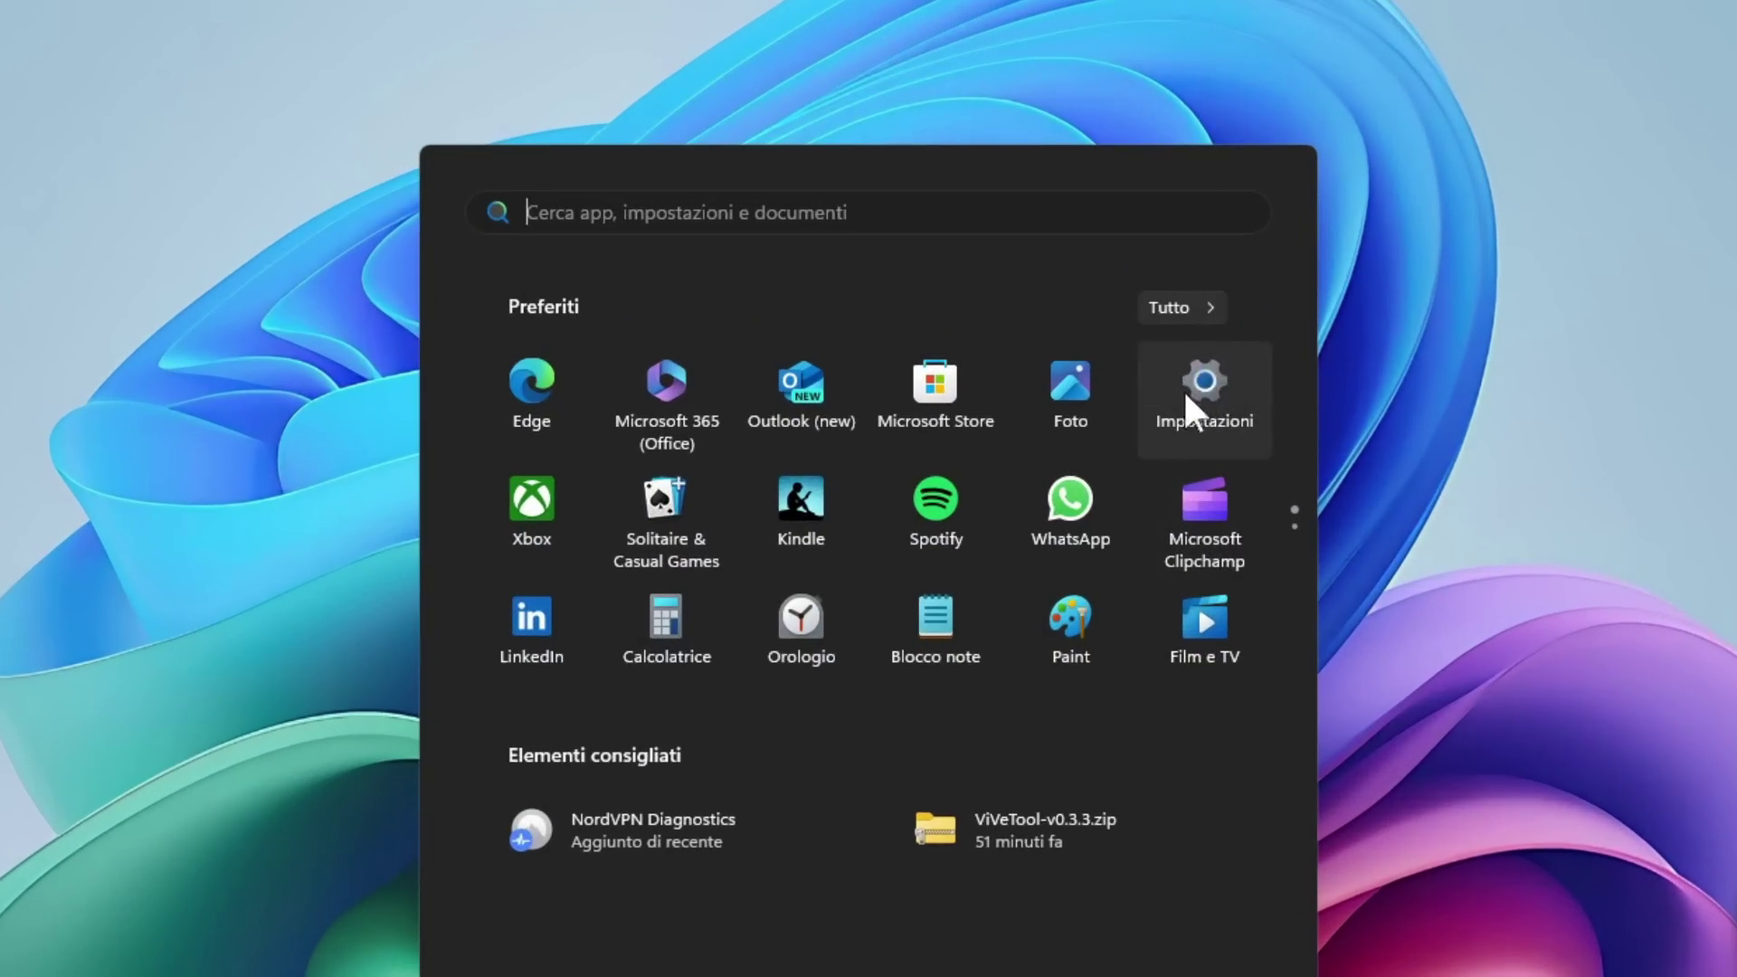
{"action": "left_click", "coordinate": [1198, 387]}
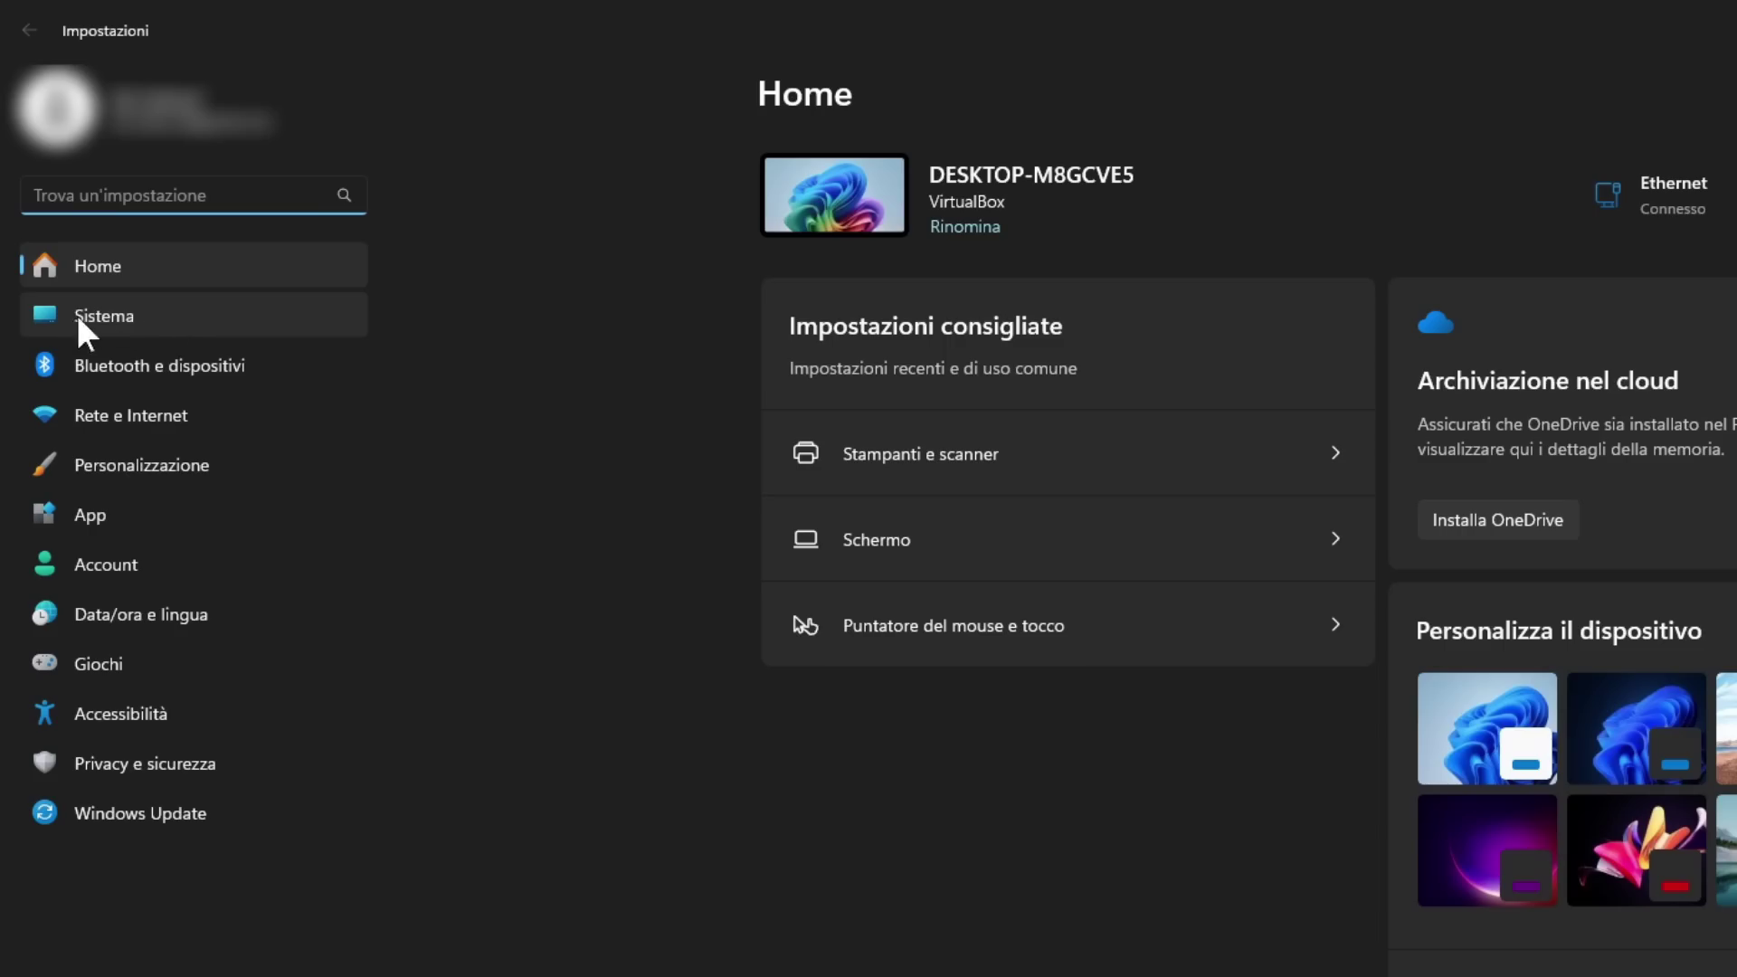
{"action": "left_click", "coordinate": [124, 316]}
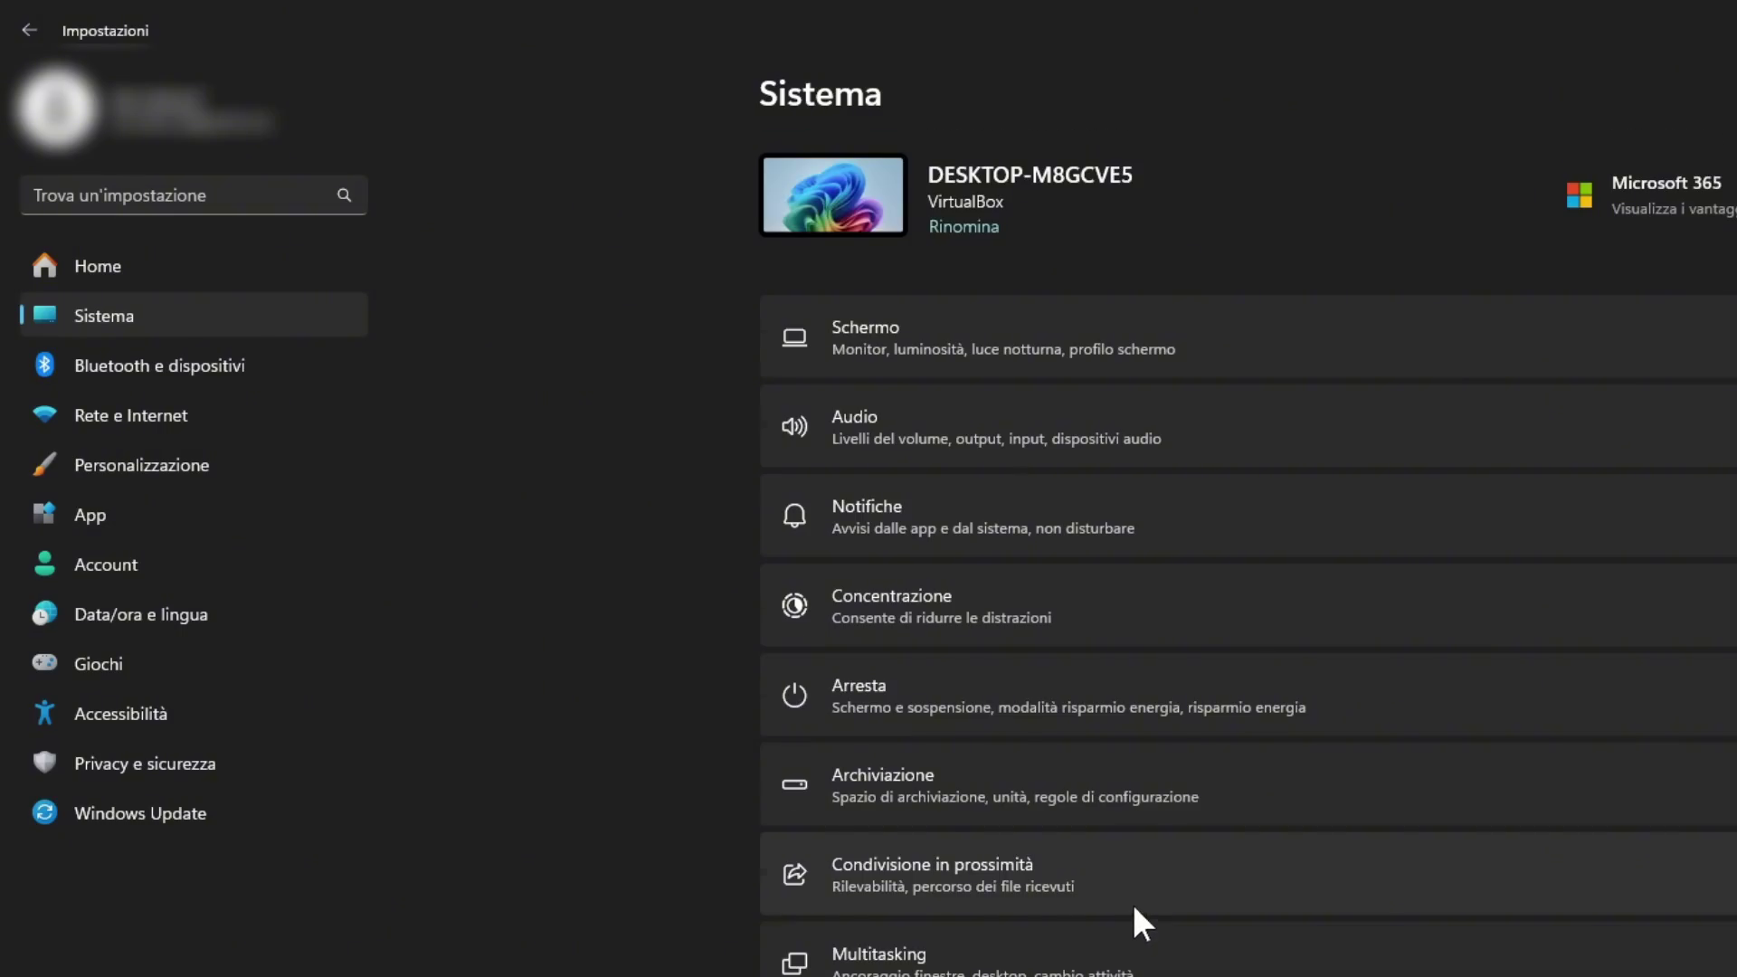
{"action": "scroll", "coordinate": [1134, 905], "scroll_direction": "down", "scroll_amount": 6}
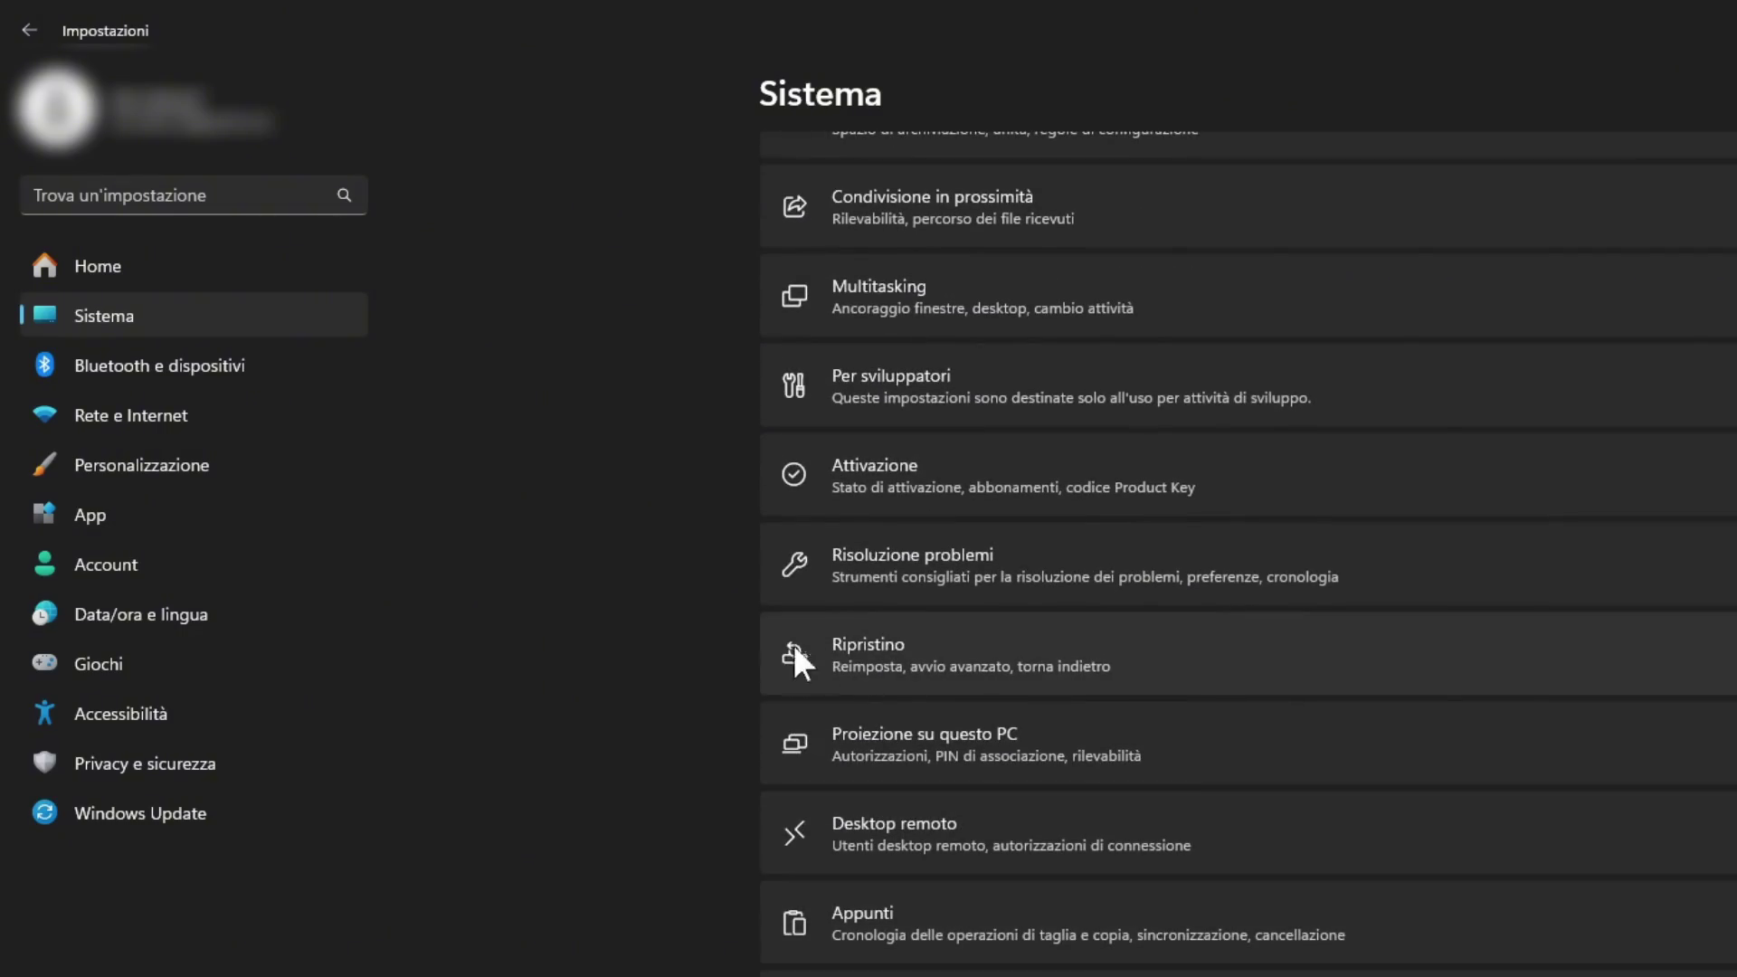
{"action": "left_click", "coordinate": [867, 657]}
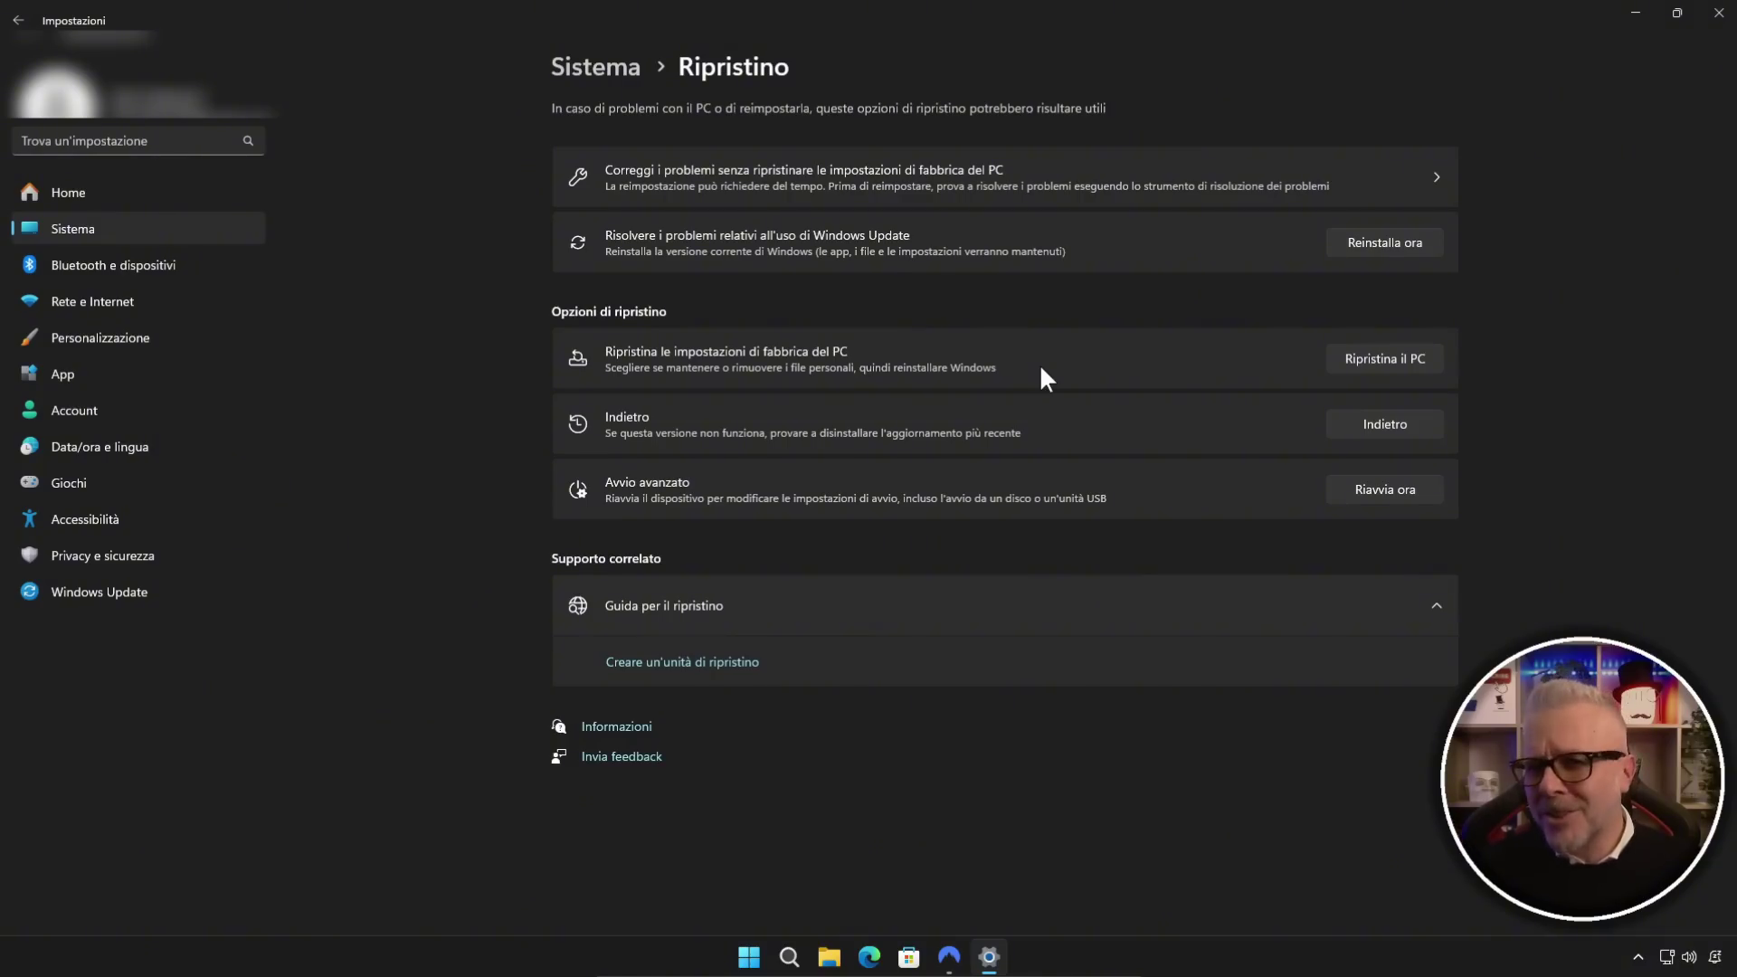
- View the choices for restoring the PC to factory settings and cancel without choosing one
{"action": "left_click", "coordinate": [1384, 359]}
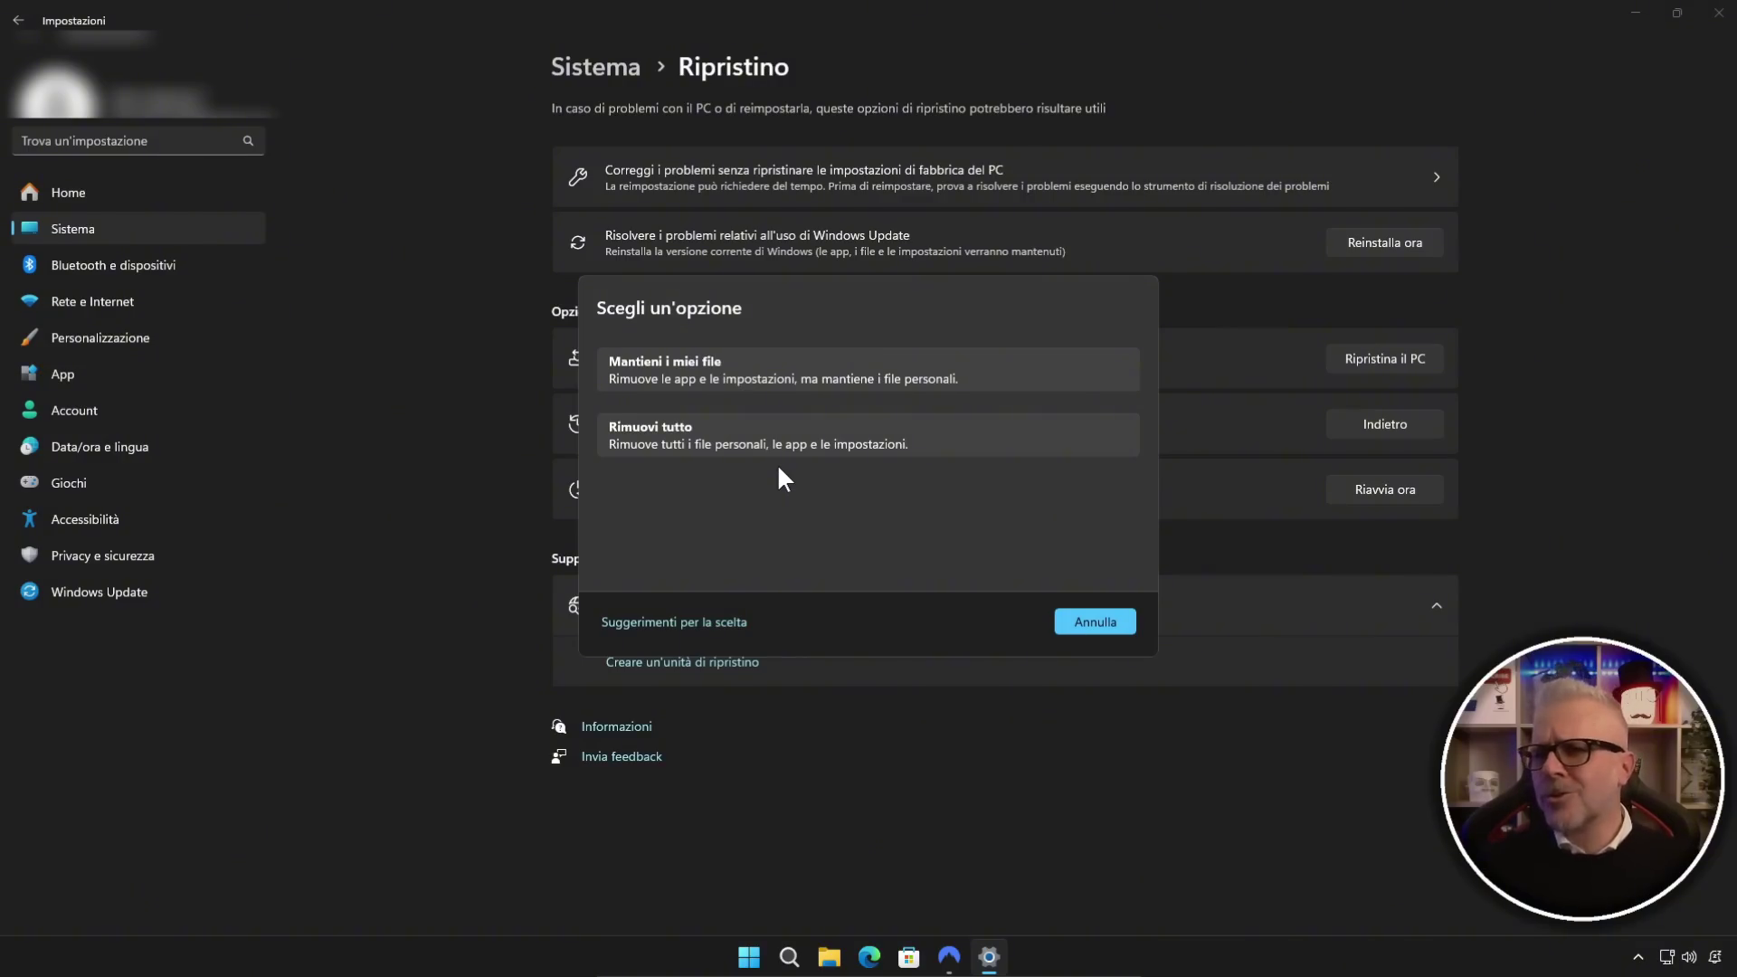
{"action": "left_click", "coordinate": [1096, 624]}
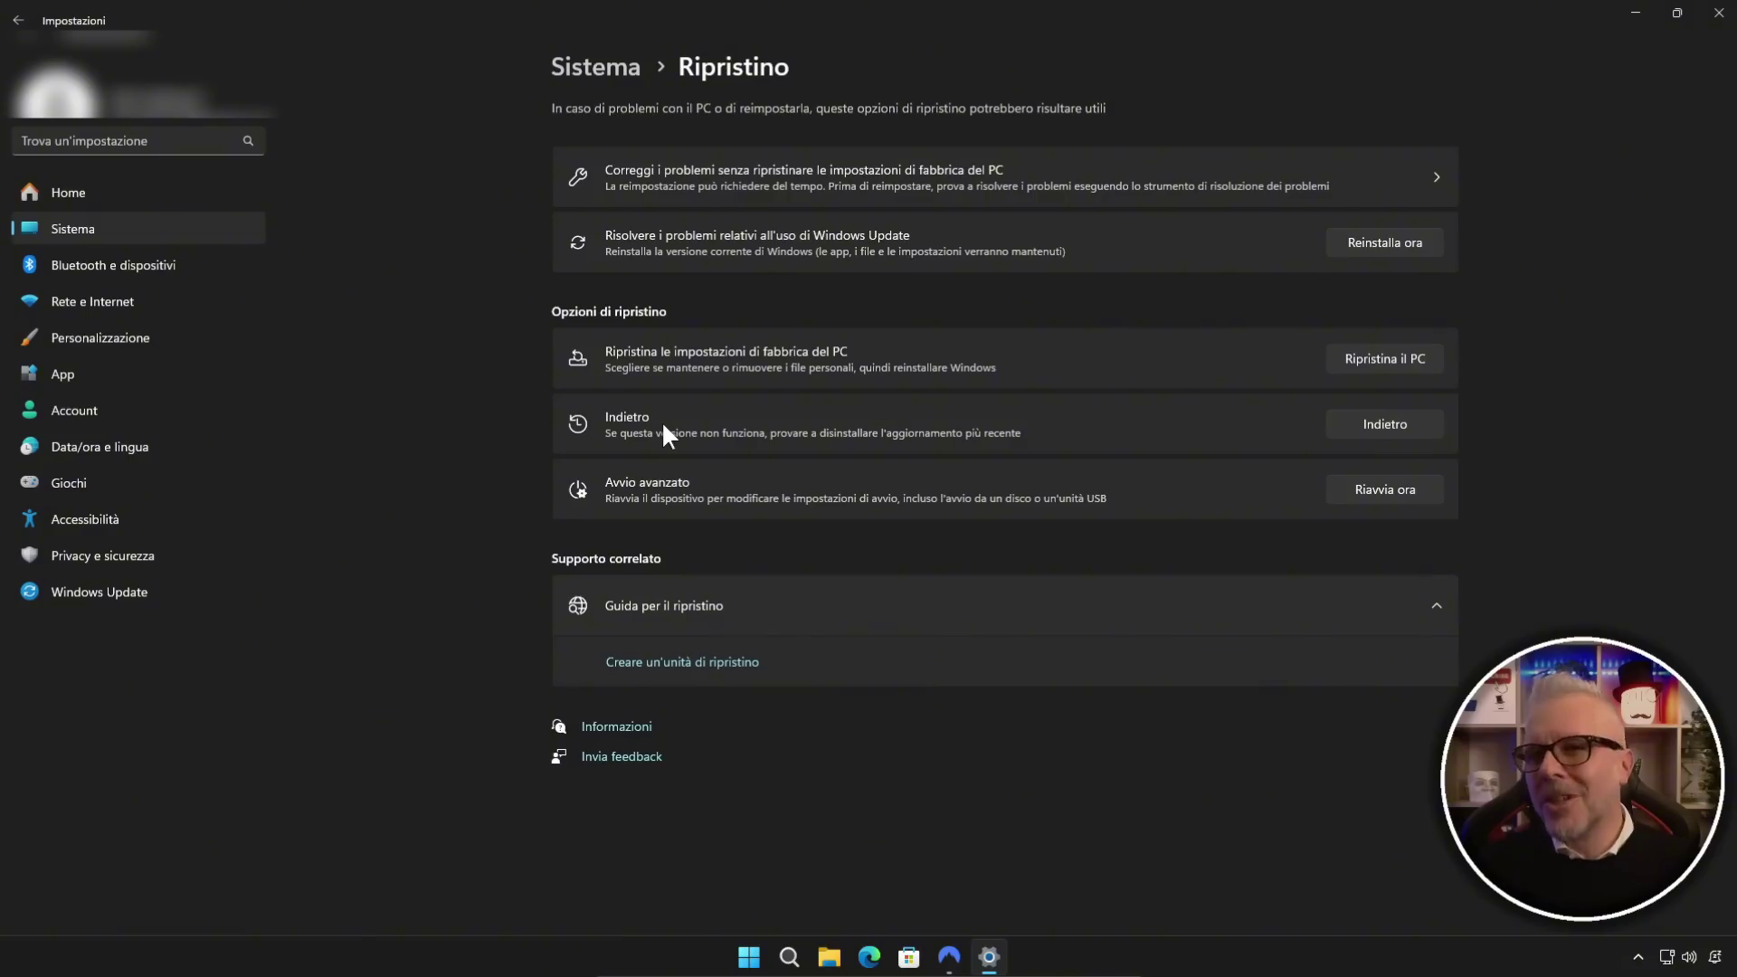
- Start the Indietro recovery option for uninstalling the most recent update and continue past the feedback request
{"action": "left_click", "coordinate": [1375, 423]}
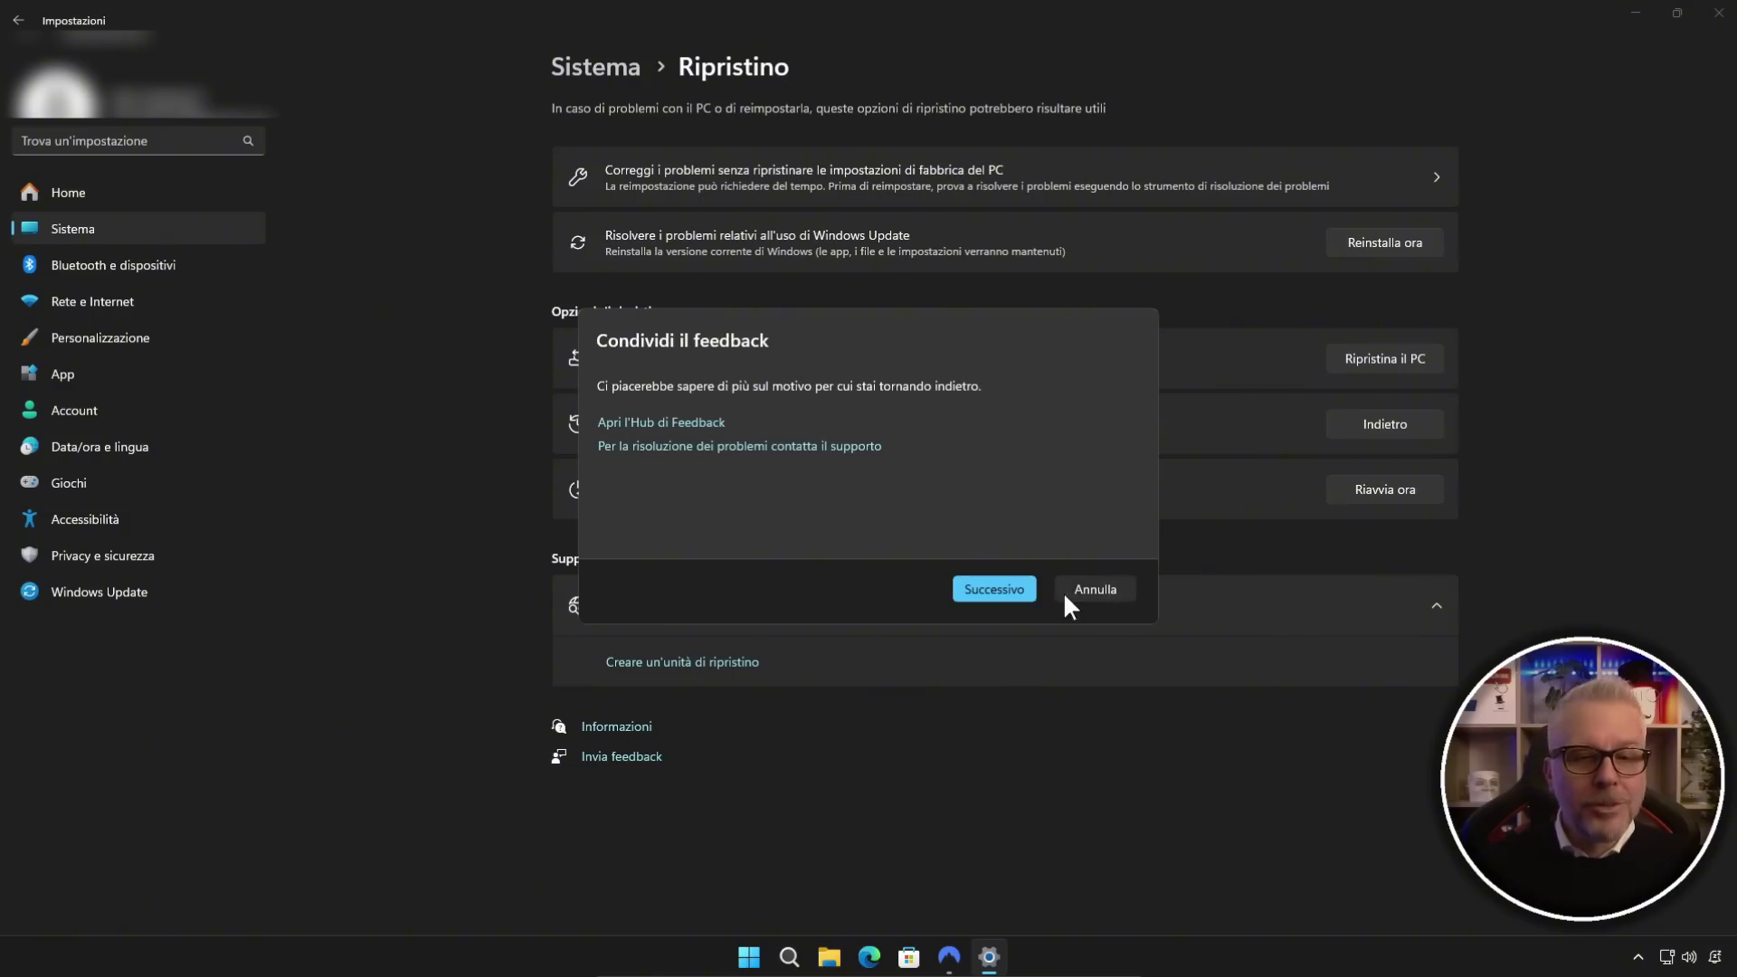
{"action": "left_click", "coordinate": [1001, 588]}
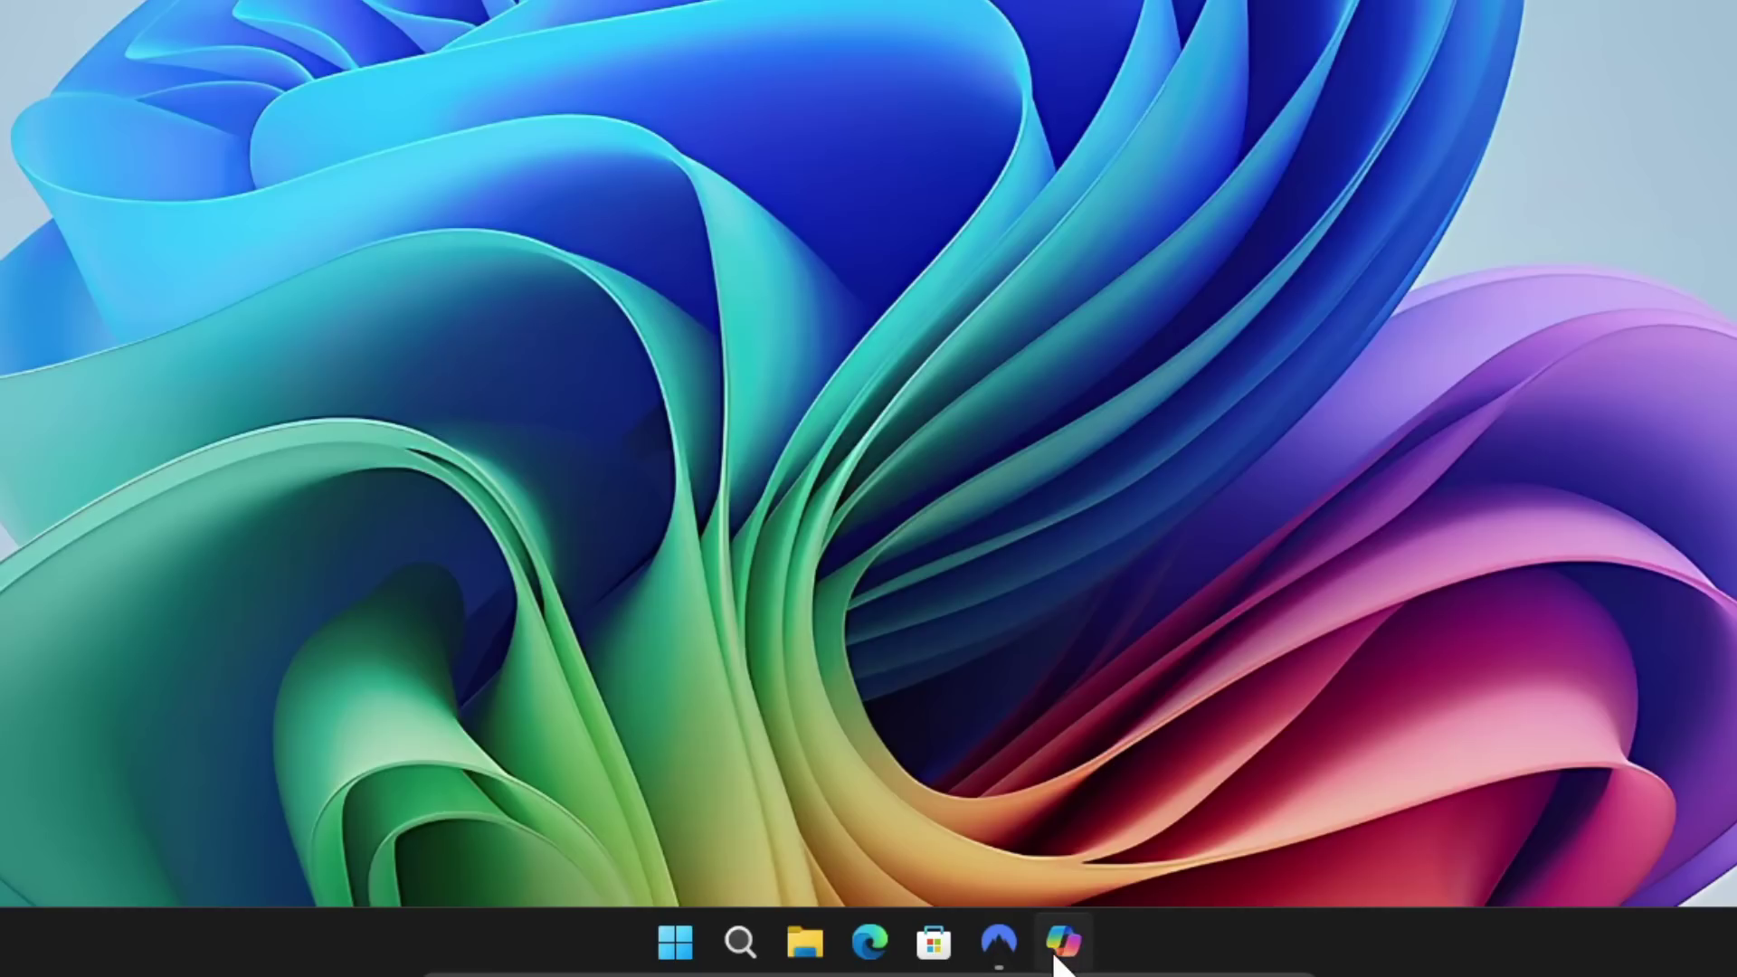
- Switch to Copilot and ask it "mi segnali alcuni codici interessanti da usare con il programma vivetool?"
{"action": "left_click", "coordinate": [1064, 956]}
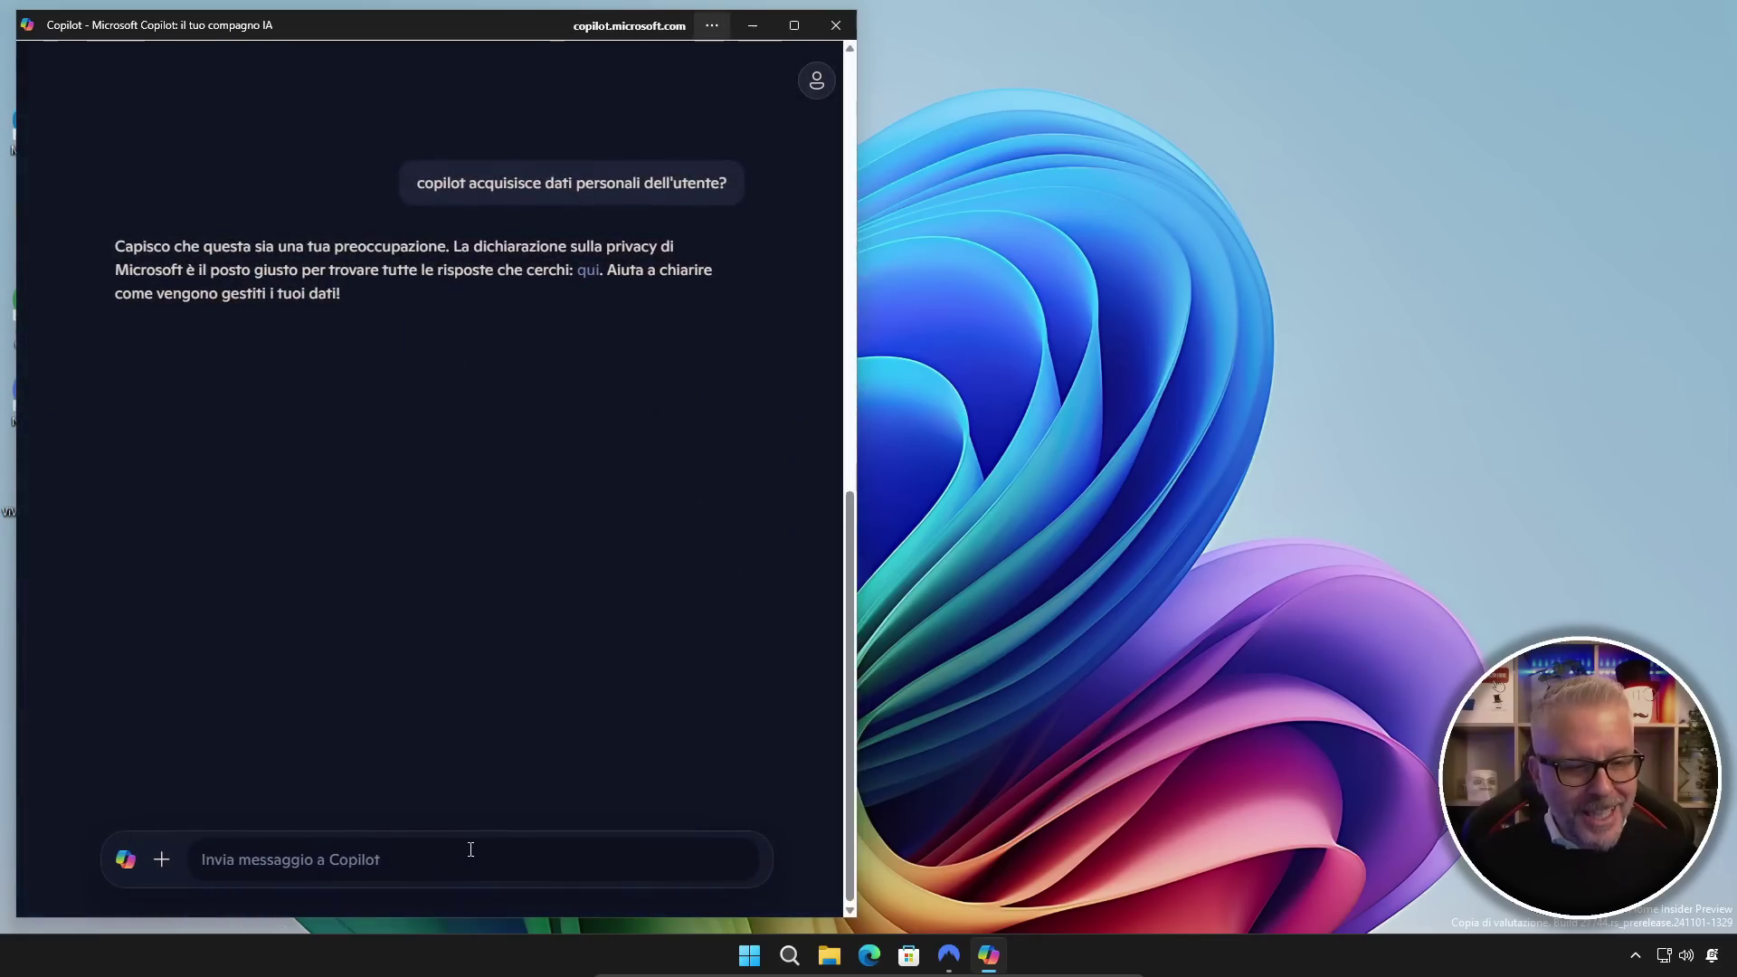
{"action": "type", "text": "mi segnali alcuni codici interessanti da usare con il programma vivetool?"}
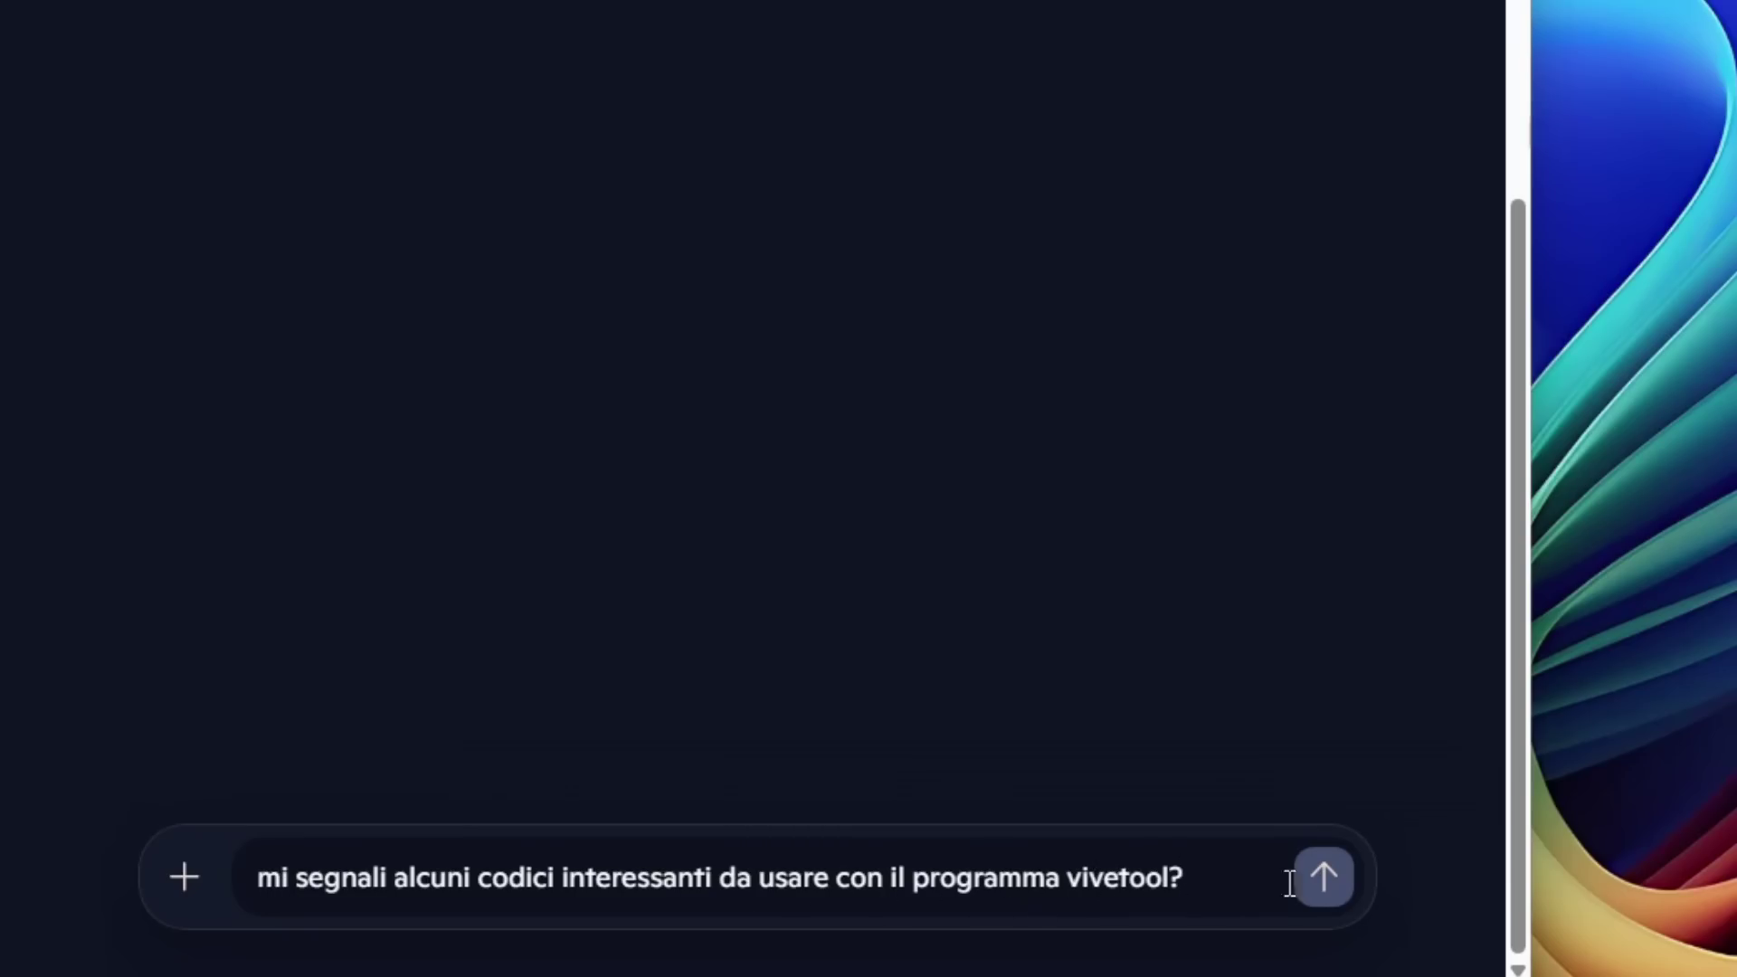
{"action": "left_click", "coordinate": [1331, 888]}
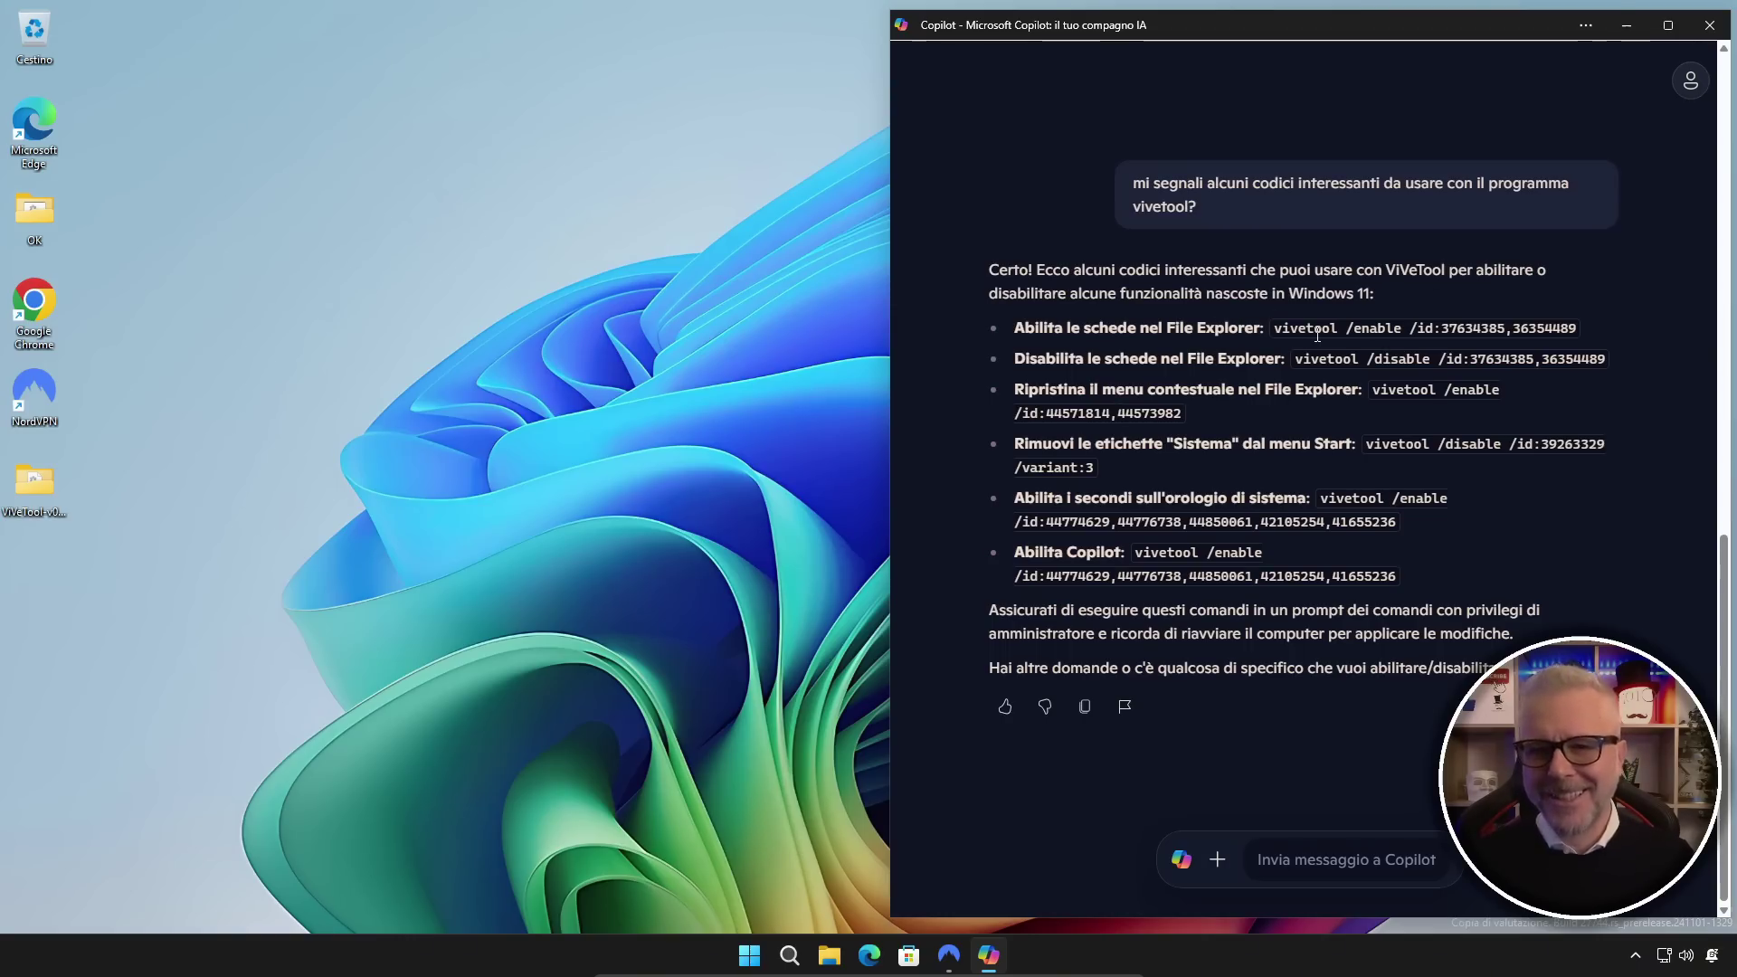
- Select the whole command "vivetool /enable /id:37634385,36354489" for enabling File Explorer tabs in Copilot's answer
{"action": "left_click_drag", "start_coordinate": [1276, 331], "coordinate": [1314, 331]}
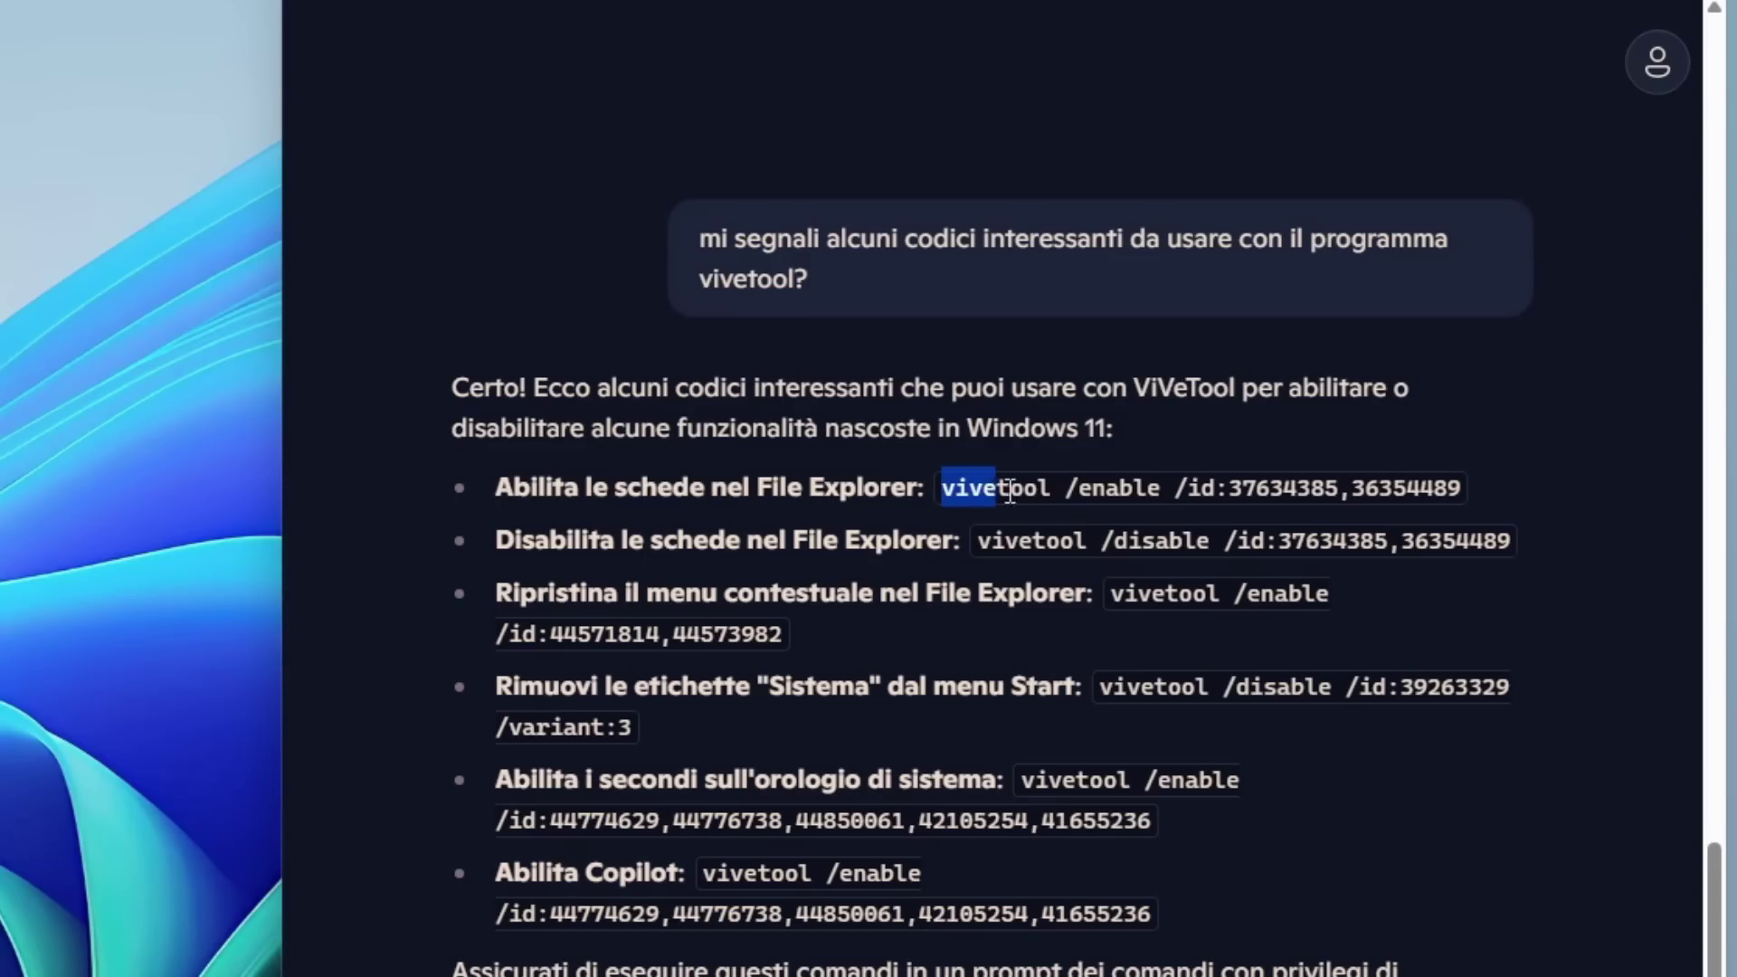
{"action": "left_click_drag", "start_coordinate": [1010, 493], "coordinate": [1465, 490]}
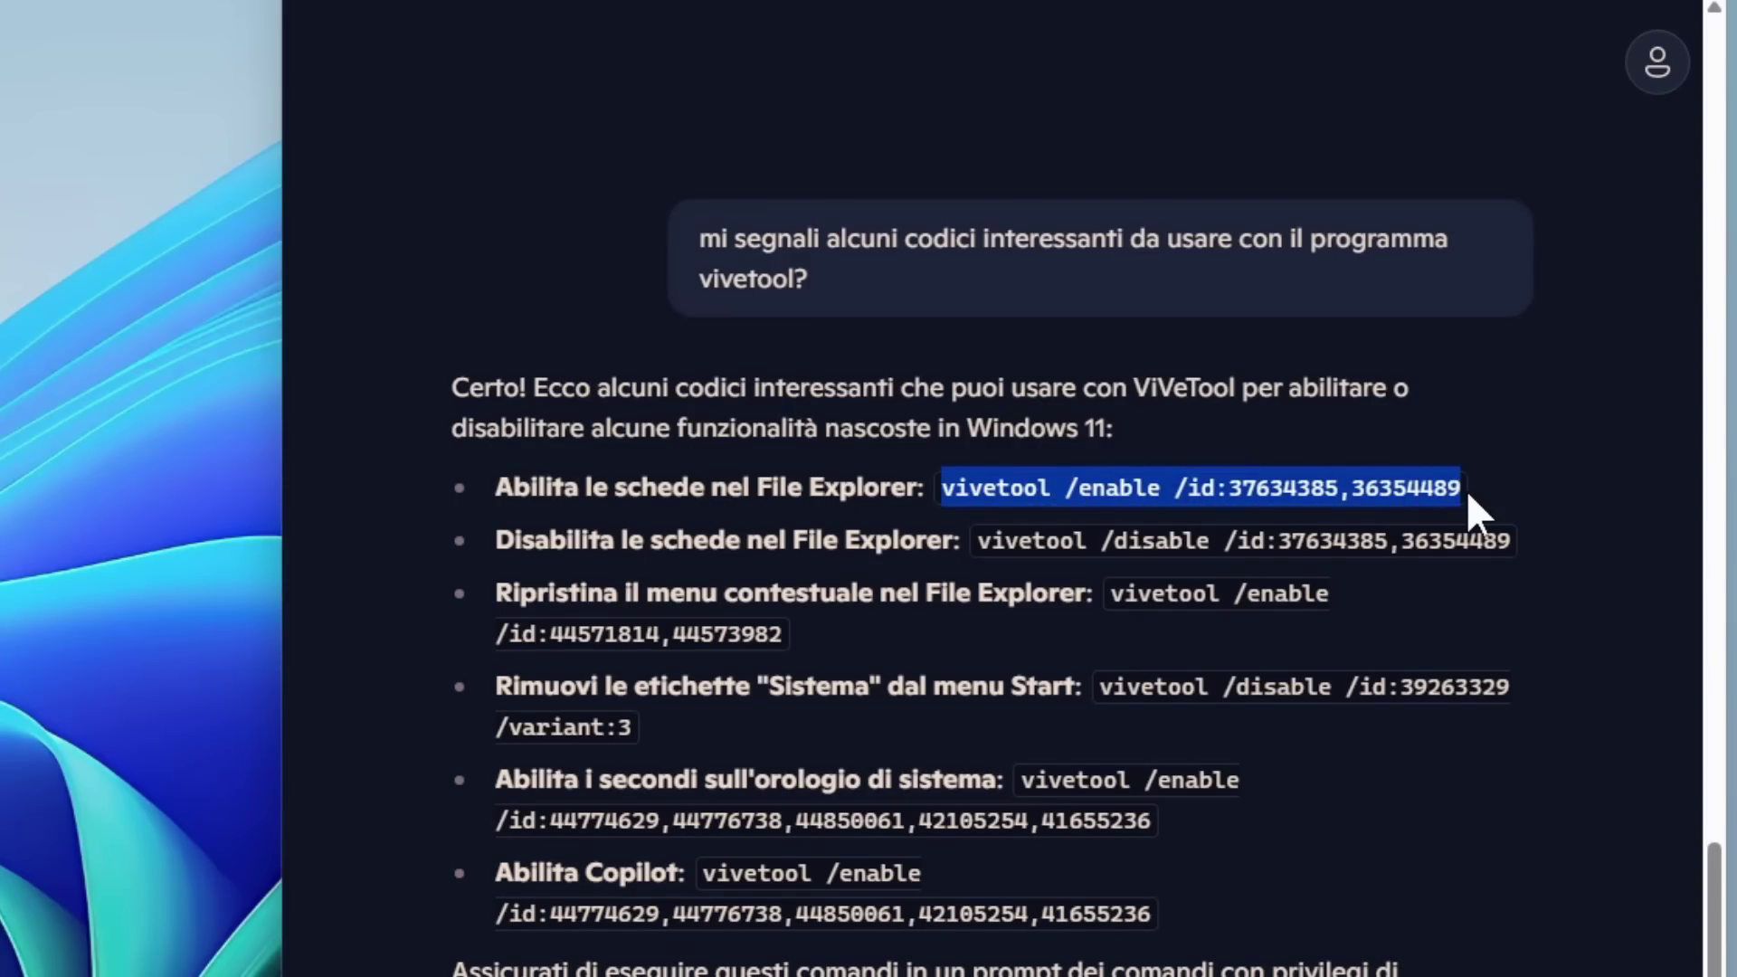